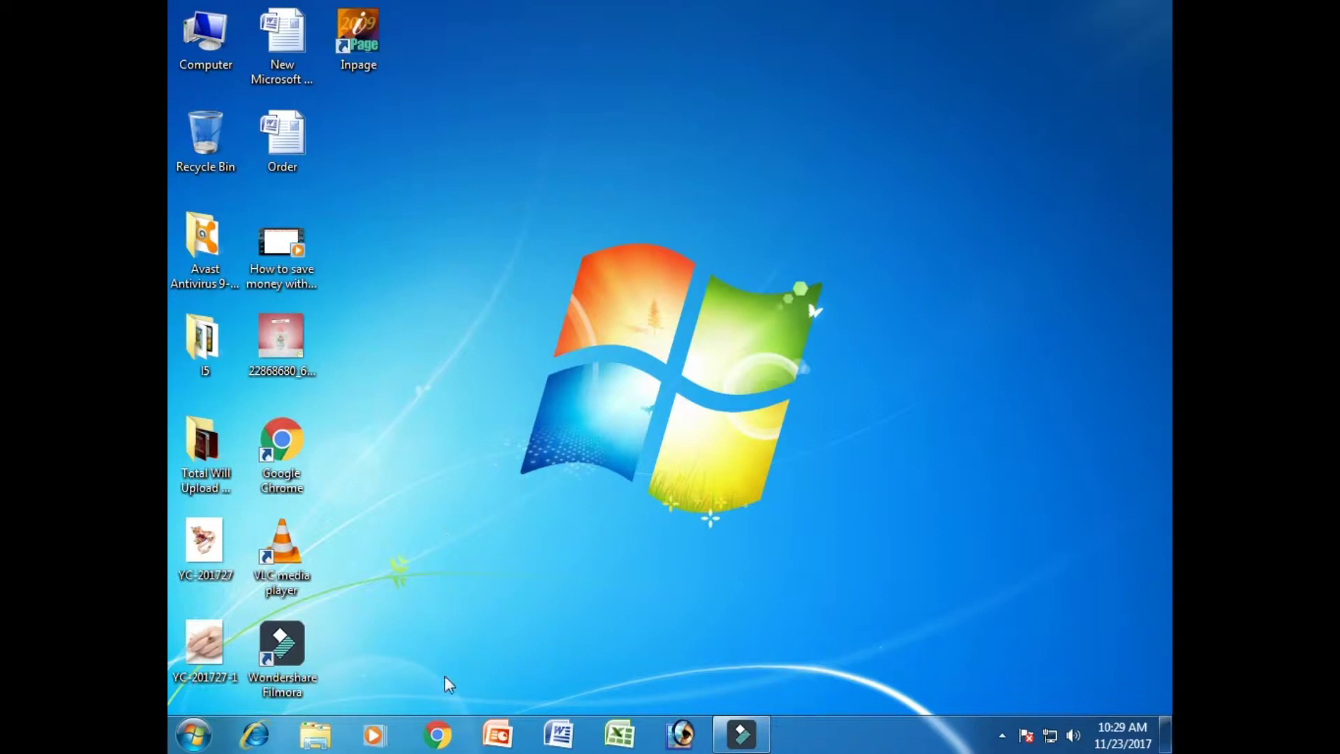
Step: Launch Chrome and load the google.com homepage from the address bar
left_click(437, 736)
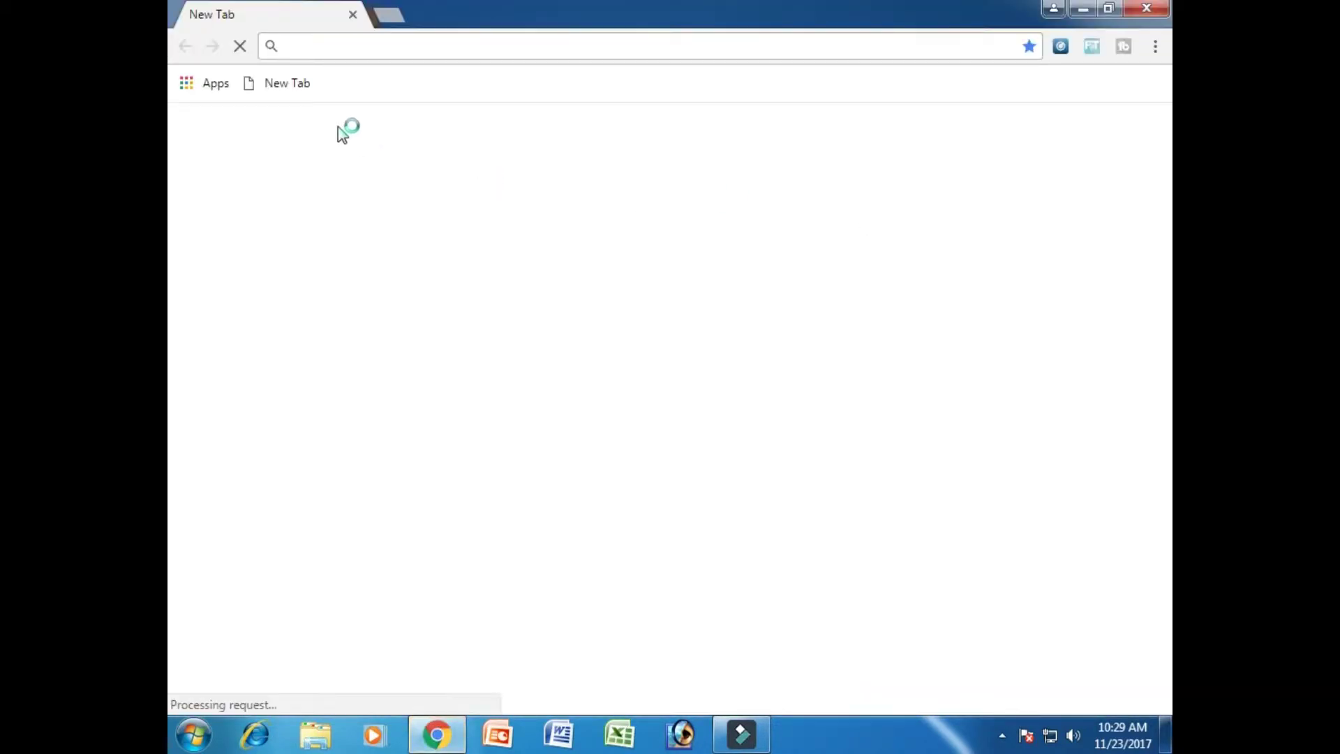
type("www.google.com")
key("Return")
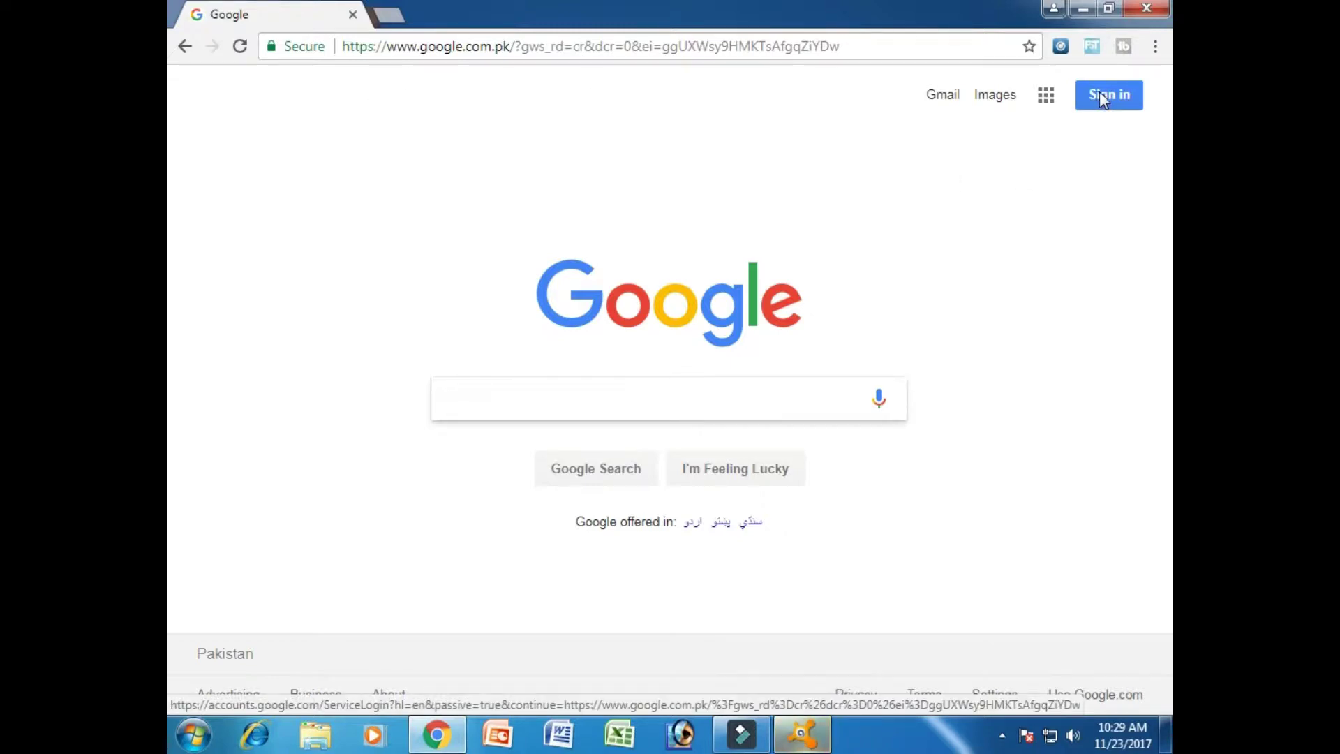
Step: Dismiss the Avast popup and go via Sign in and Use another account to Create account
left_click(1114, 104)
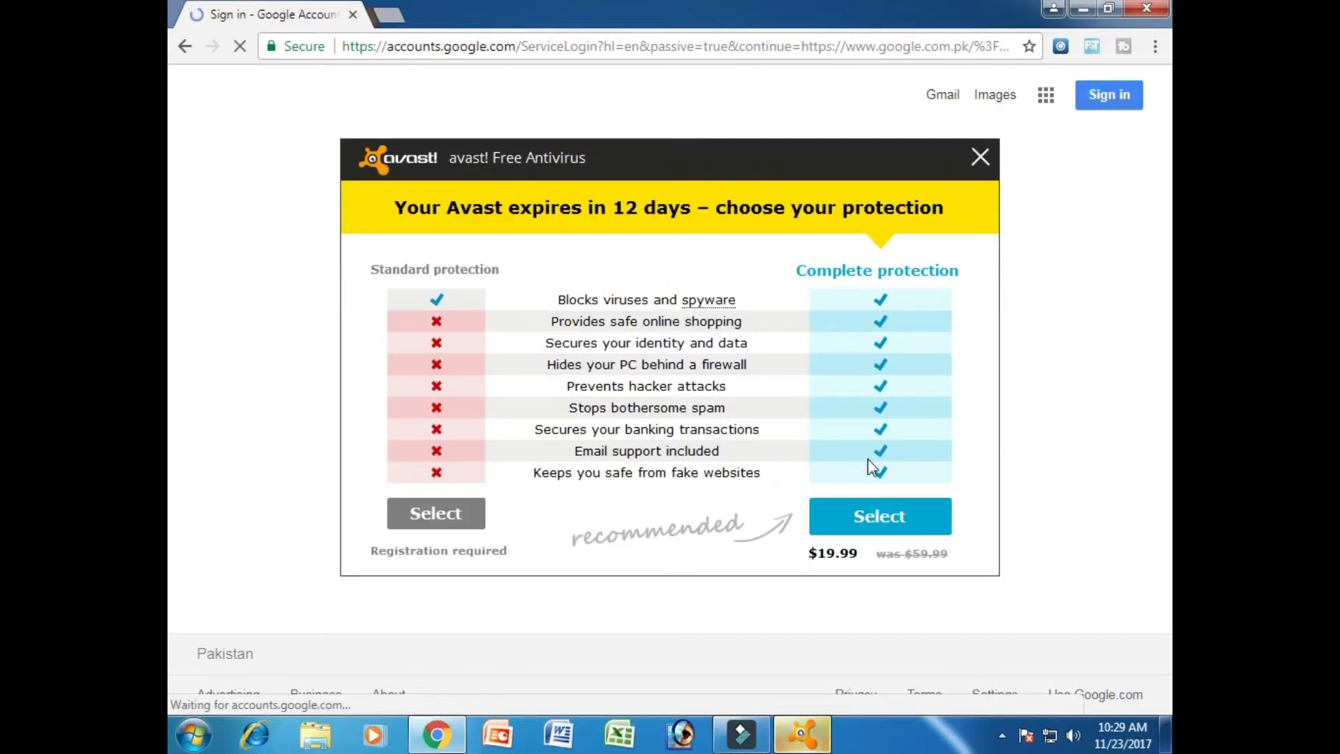
left_click(977, 158)
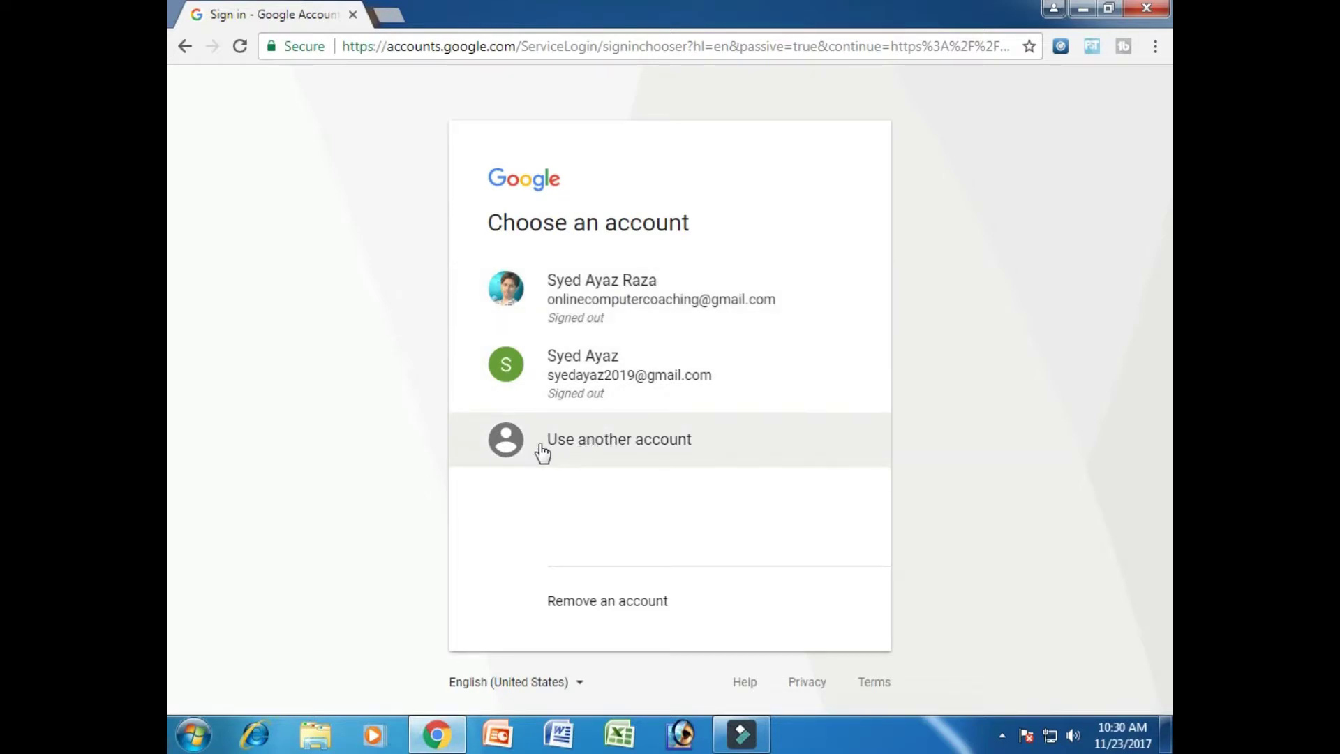
left_click(593, 458)
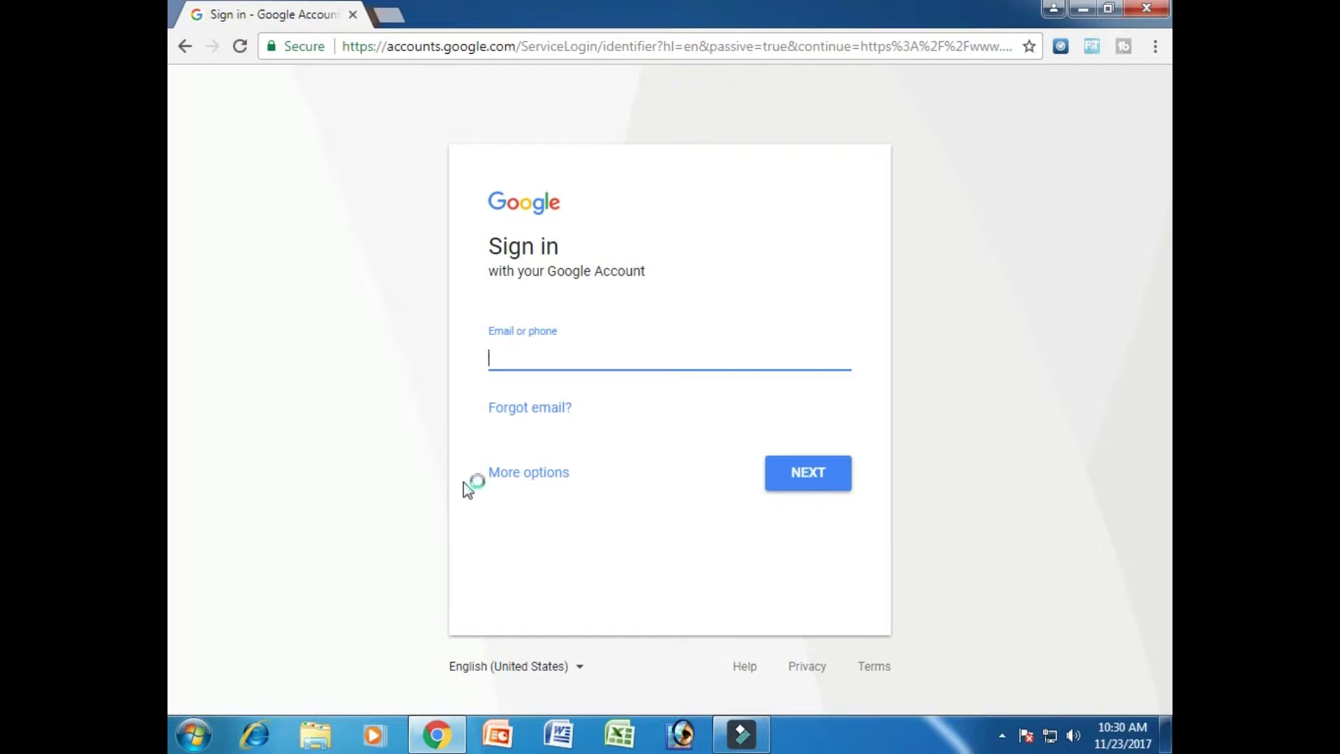
left_click(556, 481)
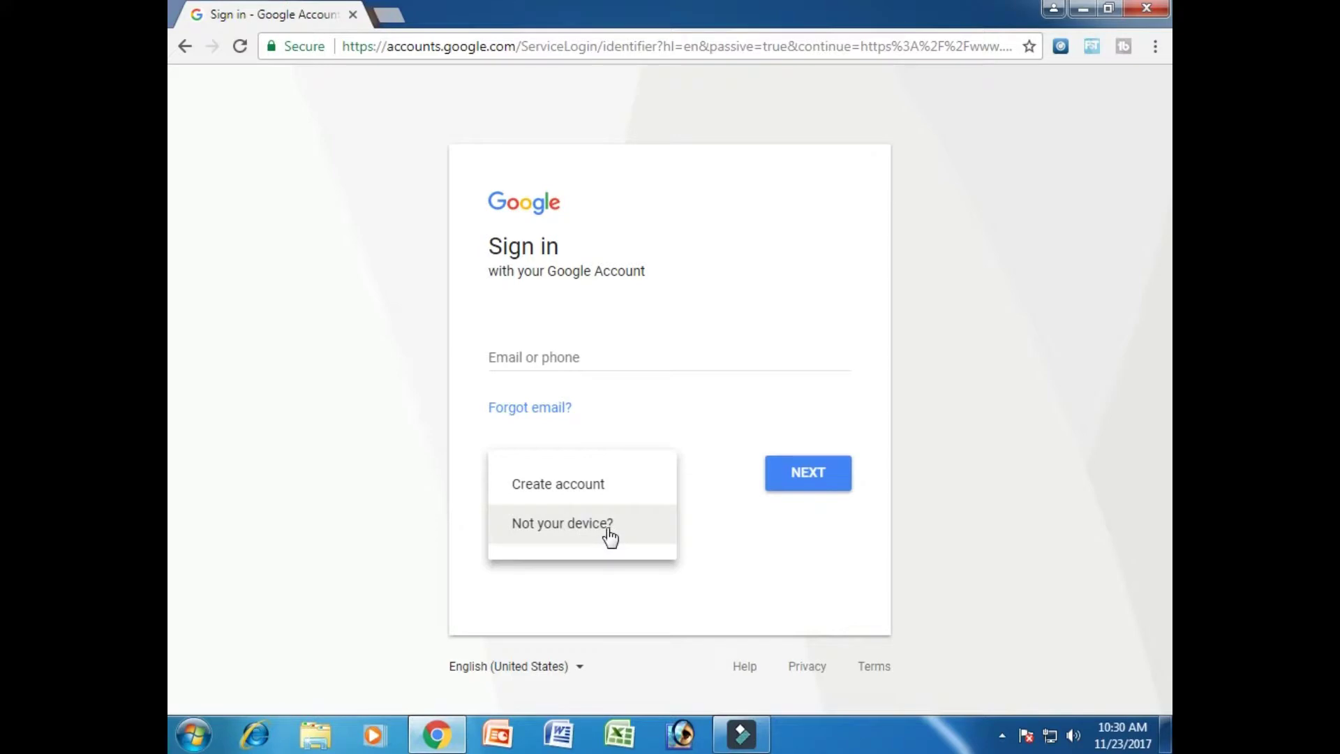
left_click(569, 489)
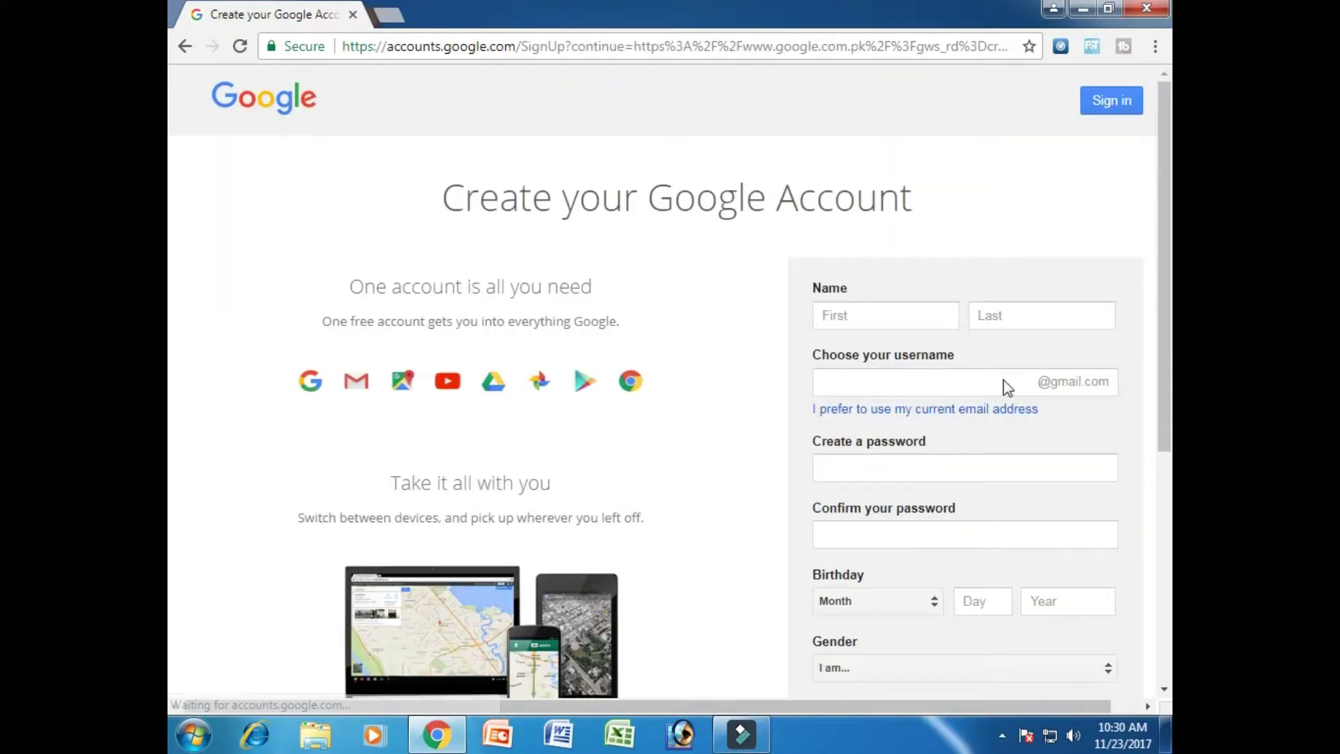
left_click_drag(944, 701, 1011, 701)
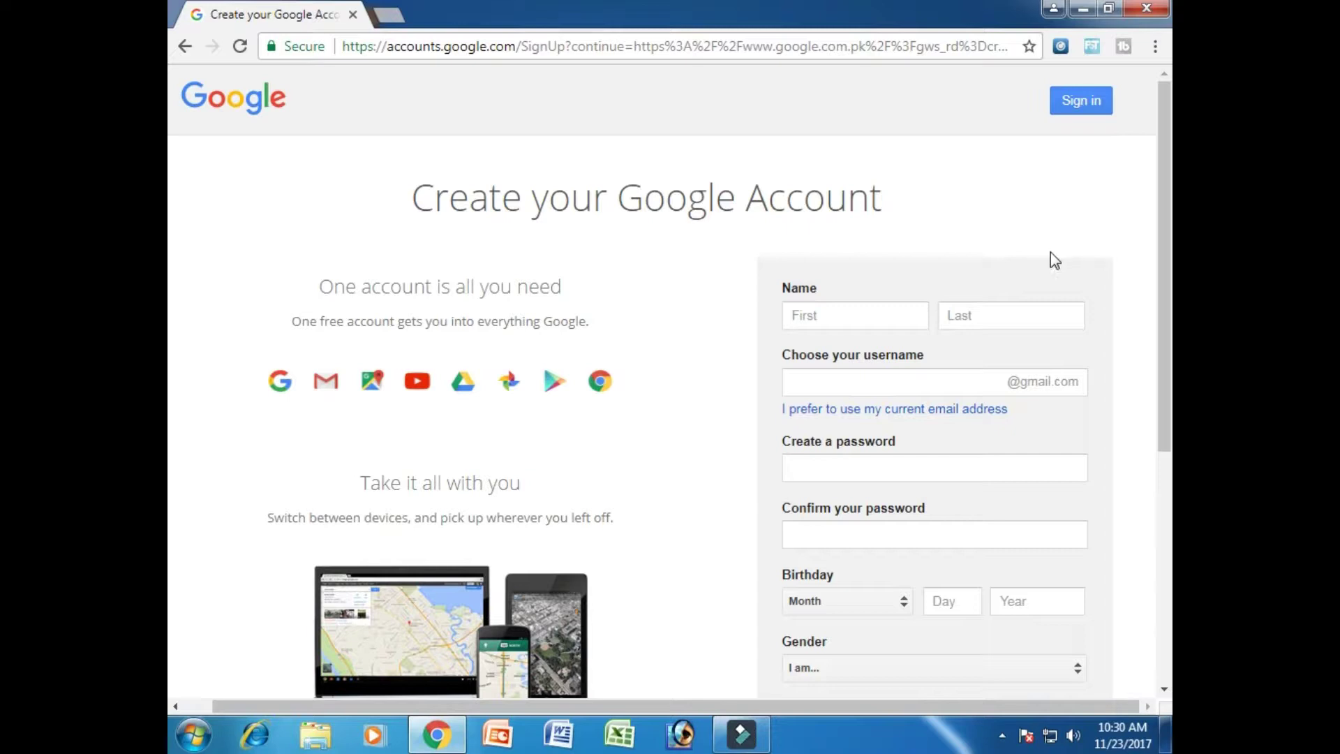
scroll(921, 311, "down", 2)
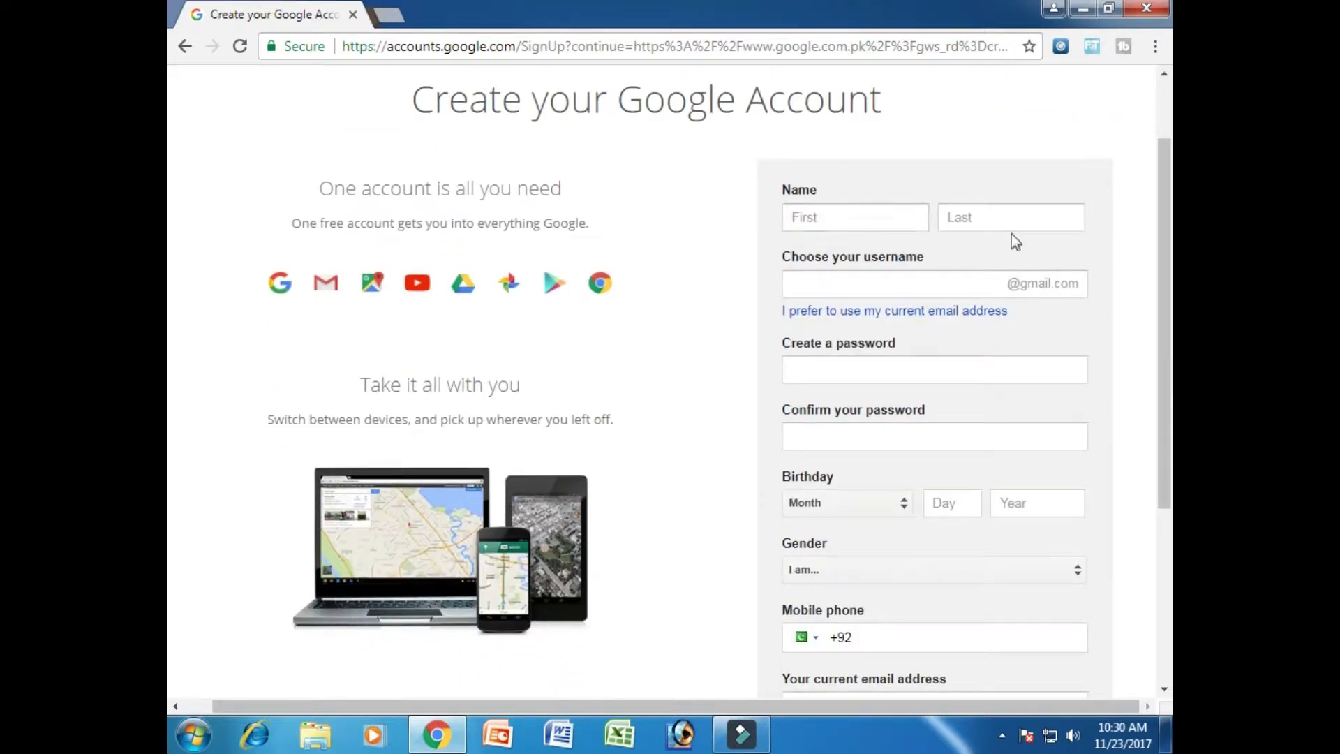
scroll(874, 318, "down", 2)
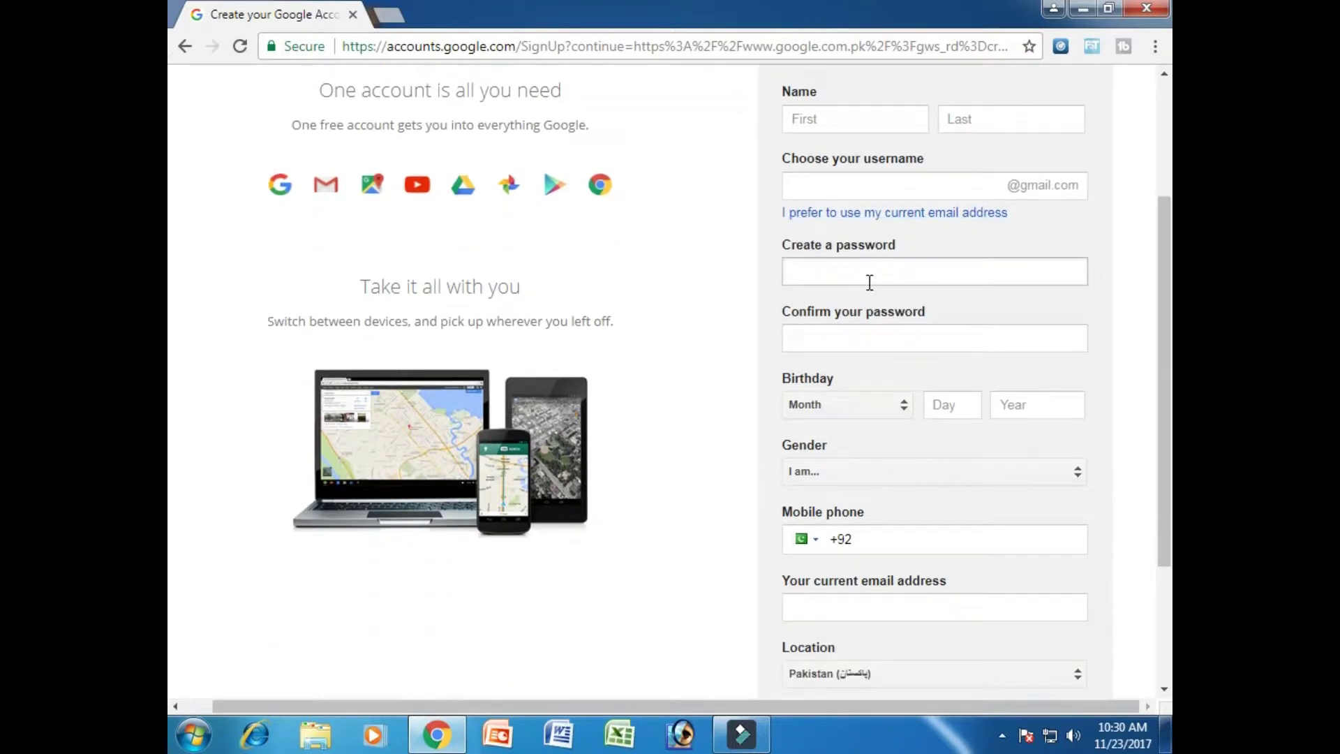
scroll(826, 279, "up", 4)
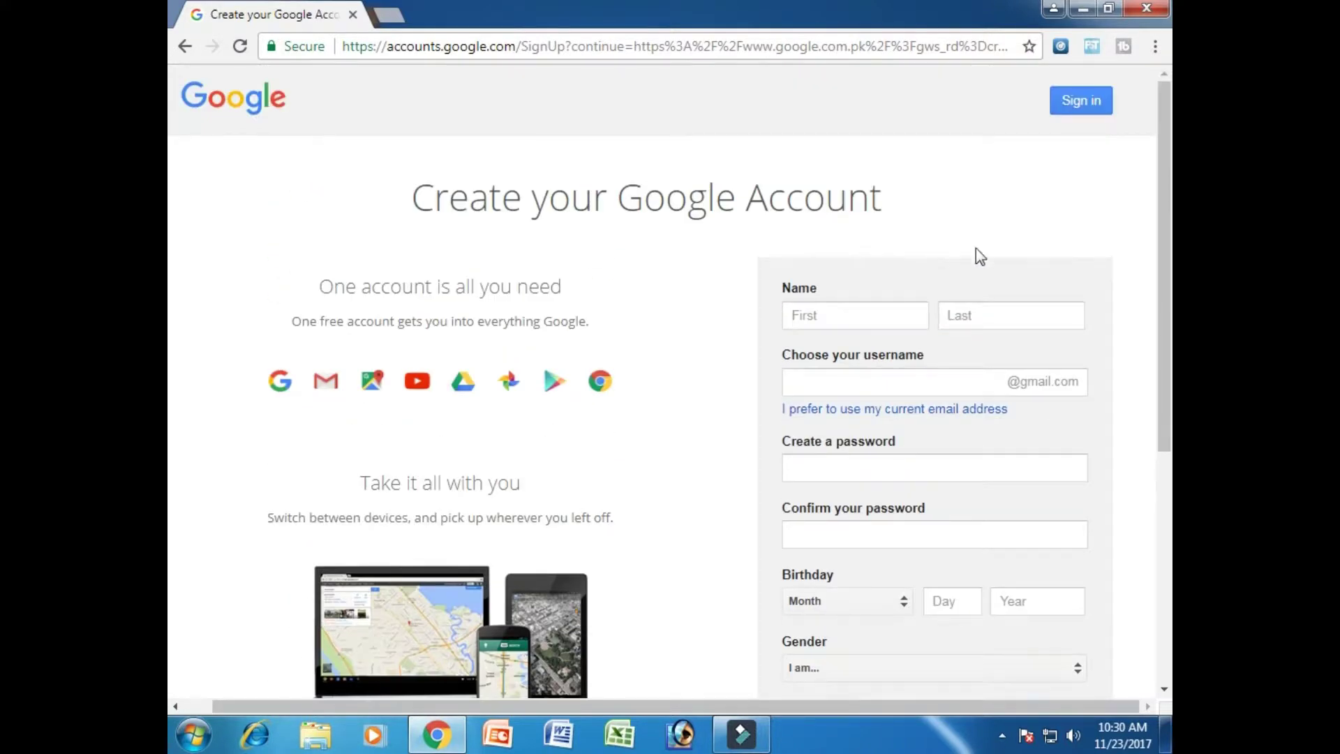
scroll(985, 328, "down", 4)
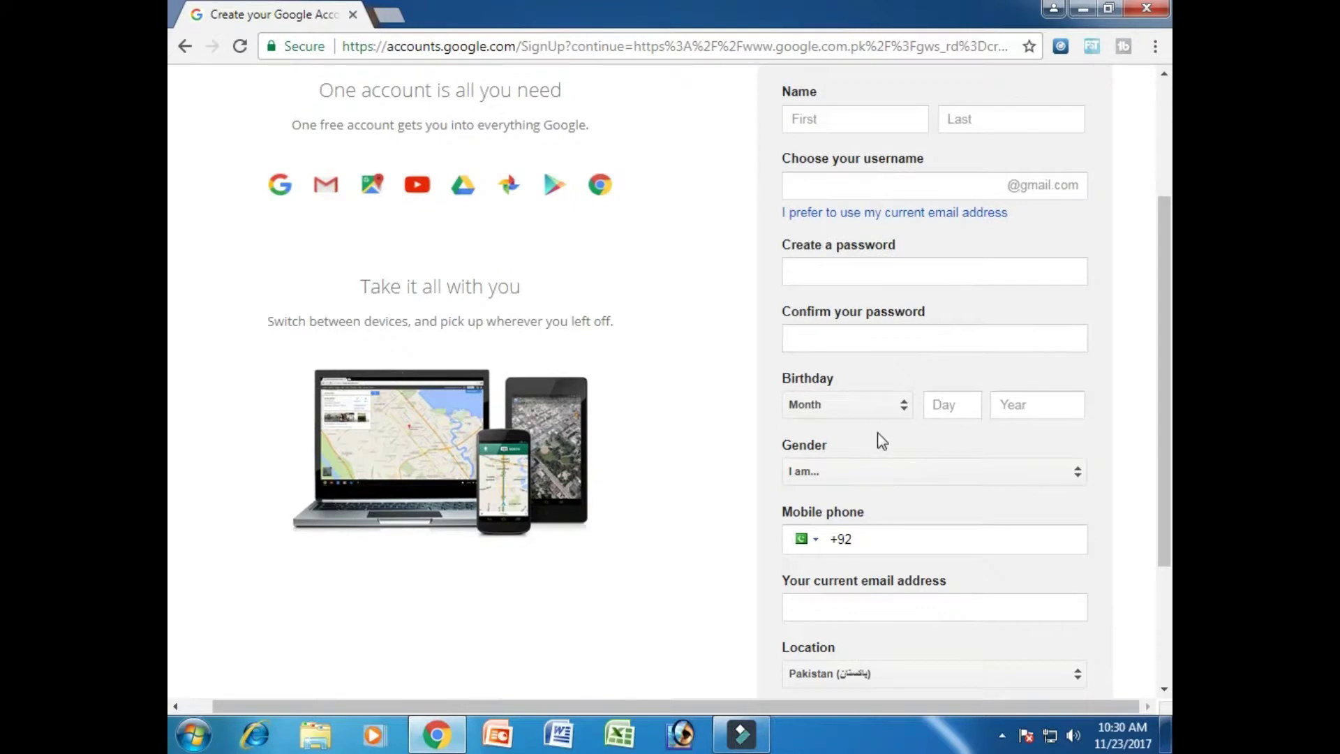
scroll(928, 482, "down", 2)
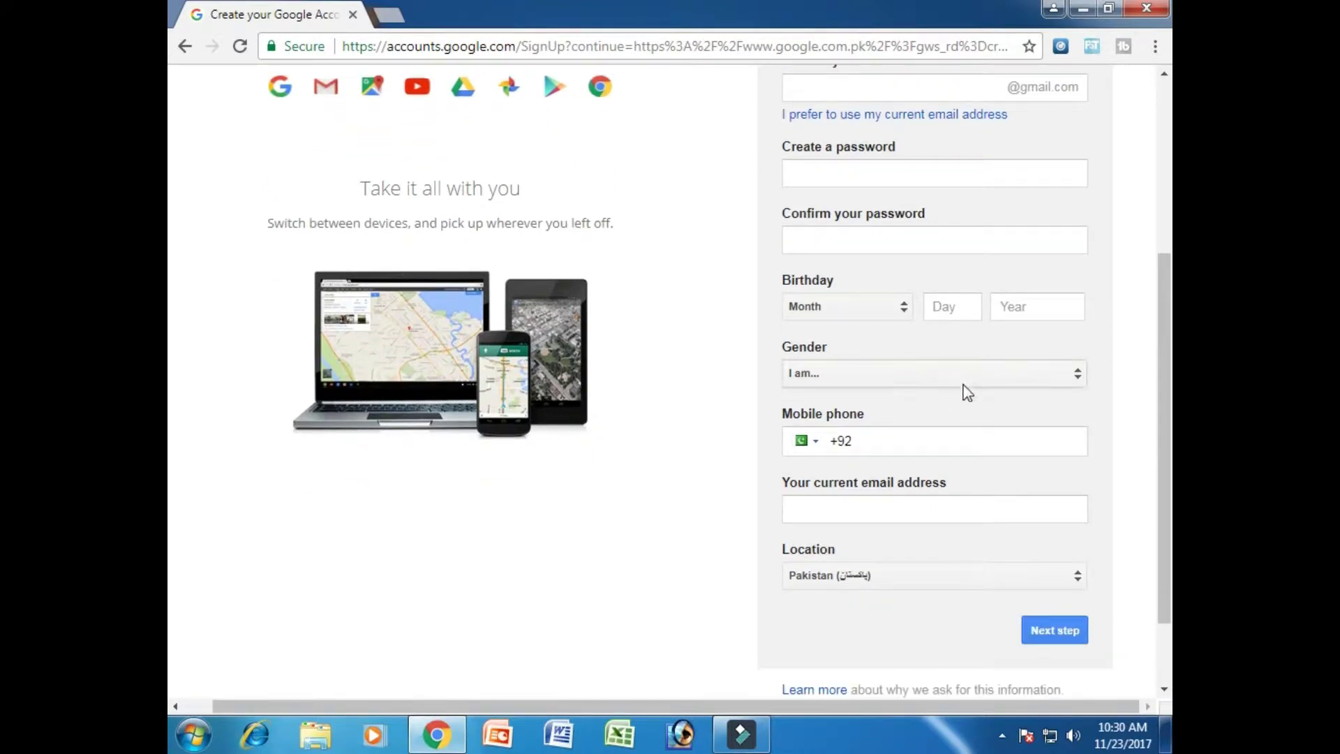
scroll(966, 393, "down", 2)
scroll(879, 530, "up", 4)
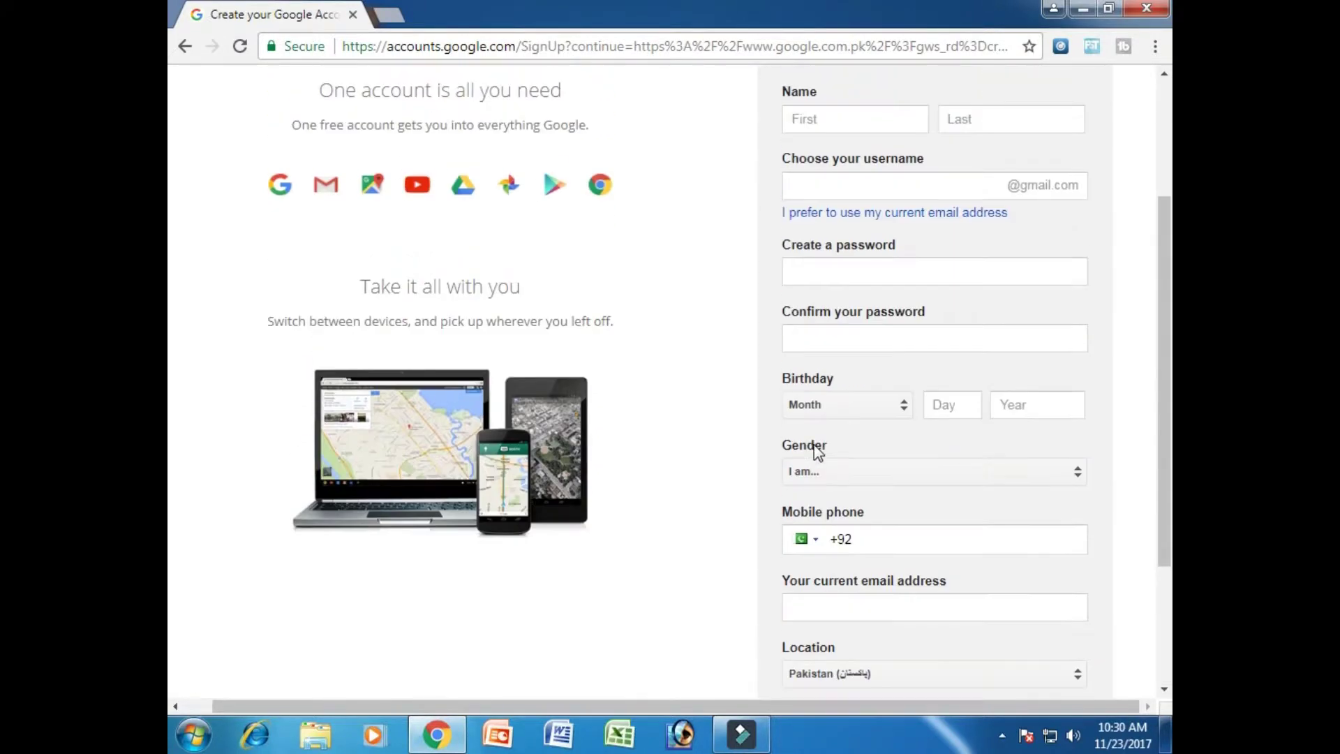
scroll(819, 452, "up", 4)
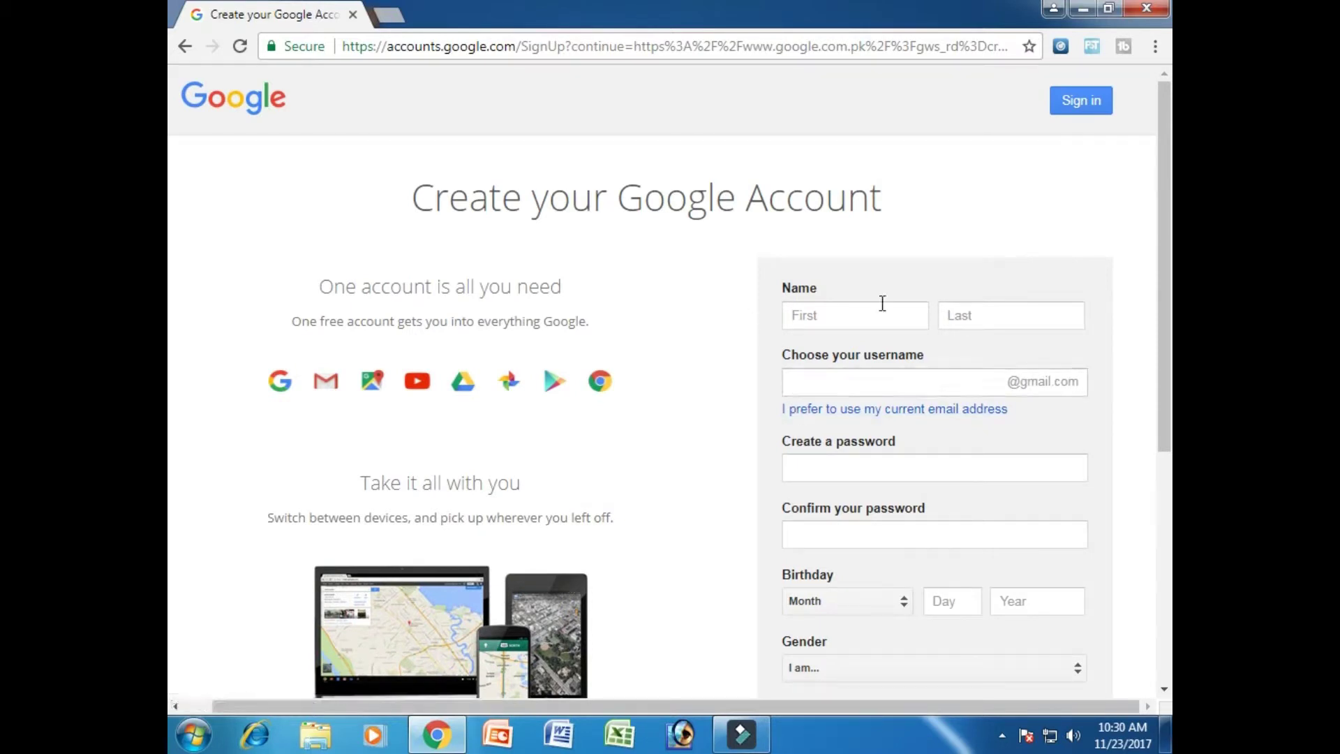
Step: Enter the account holder's first name, last name and chosen Gmail username
left_click(854, 315)
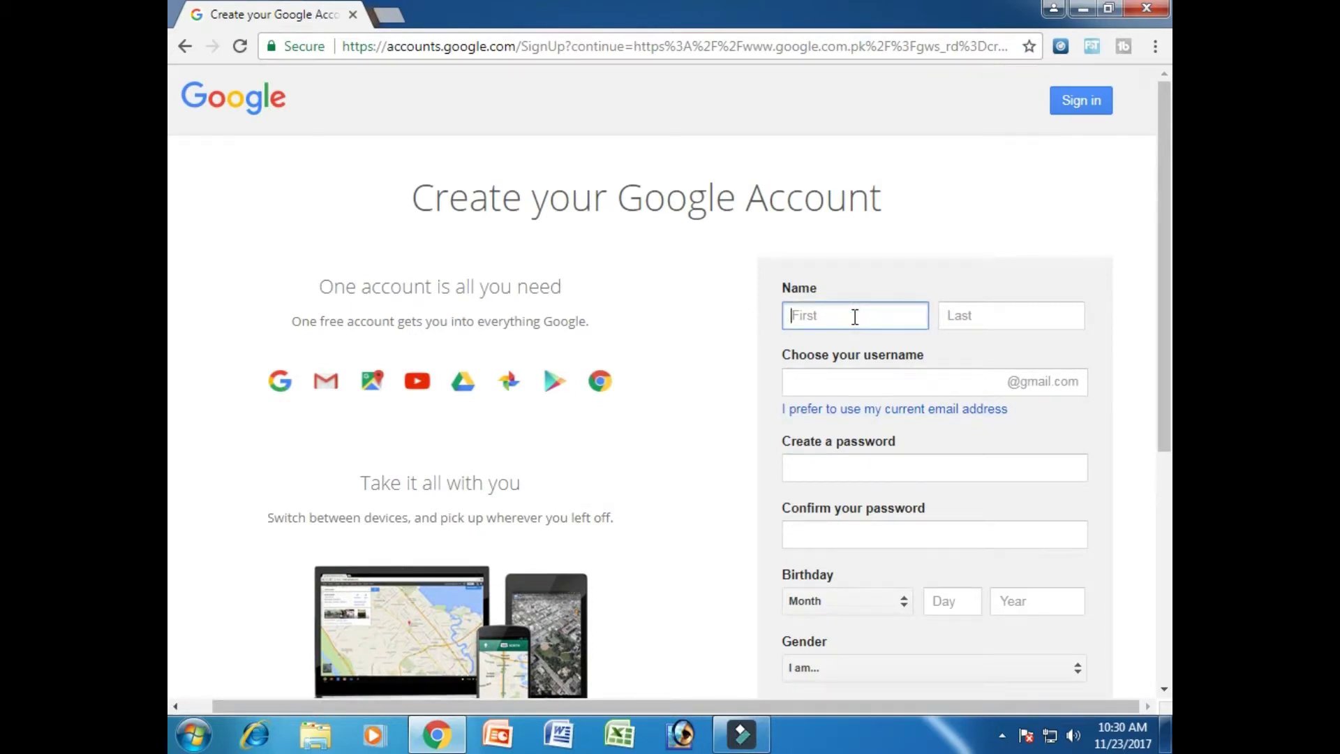
key("Tab")
key("Tab")
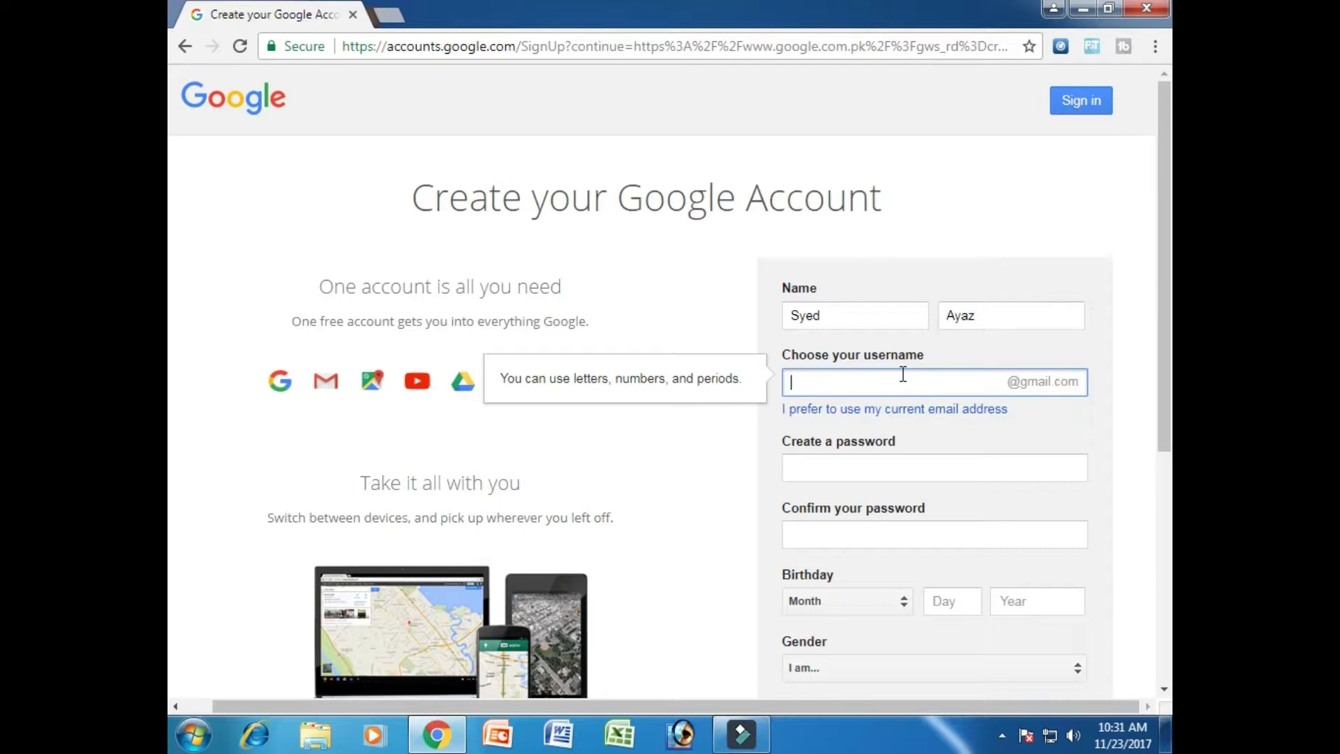
key("Tab")
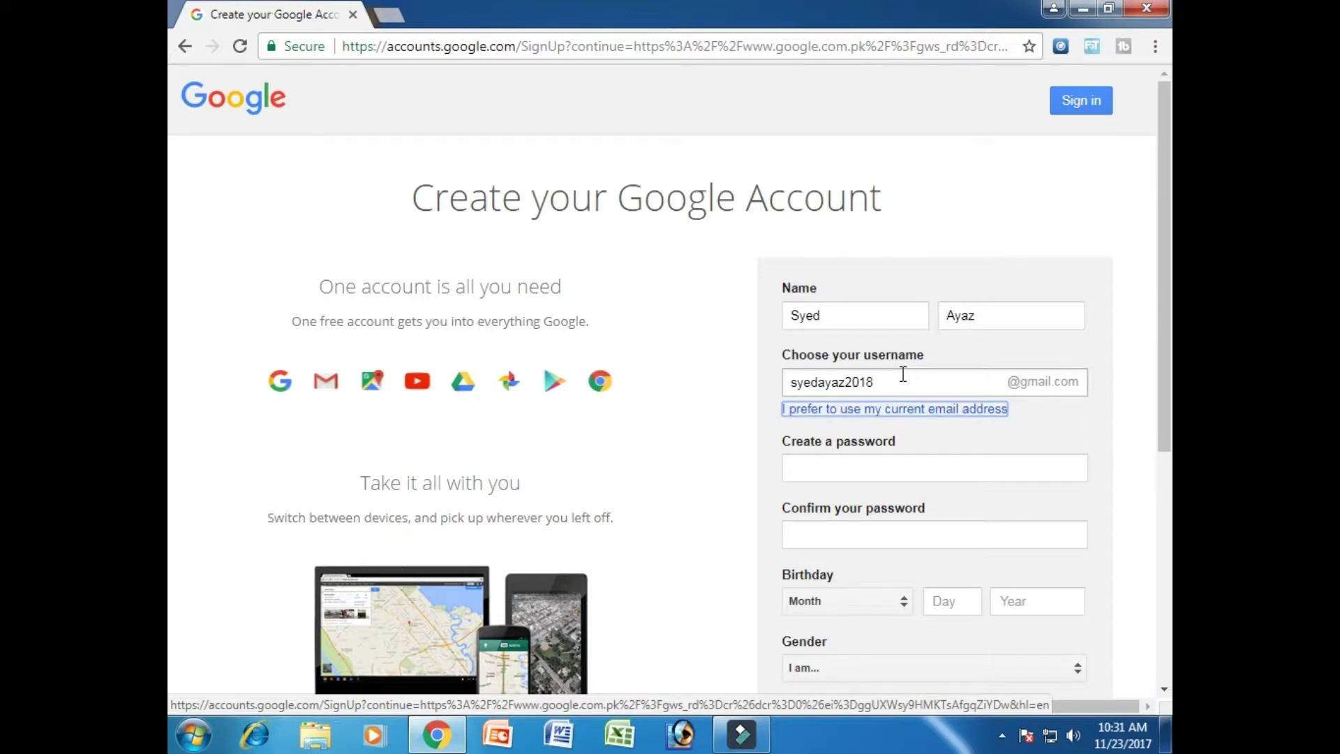
key("Tab")
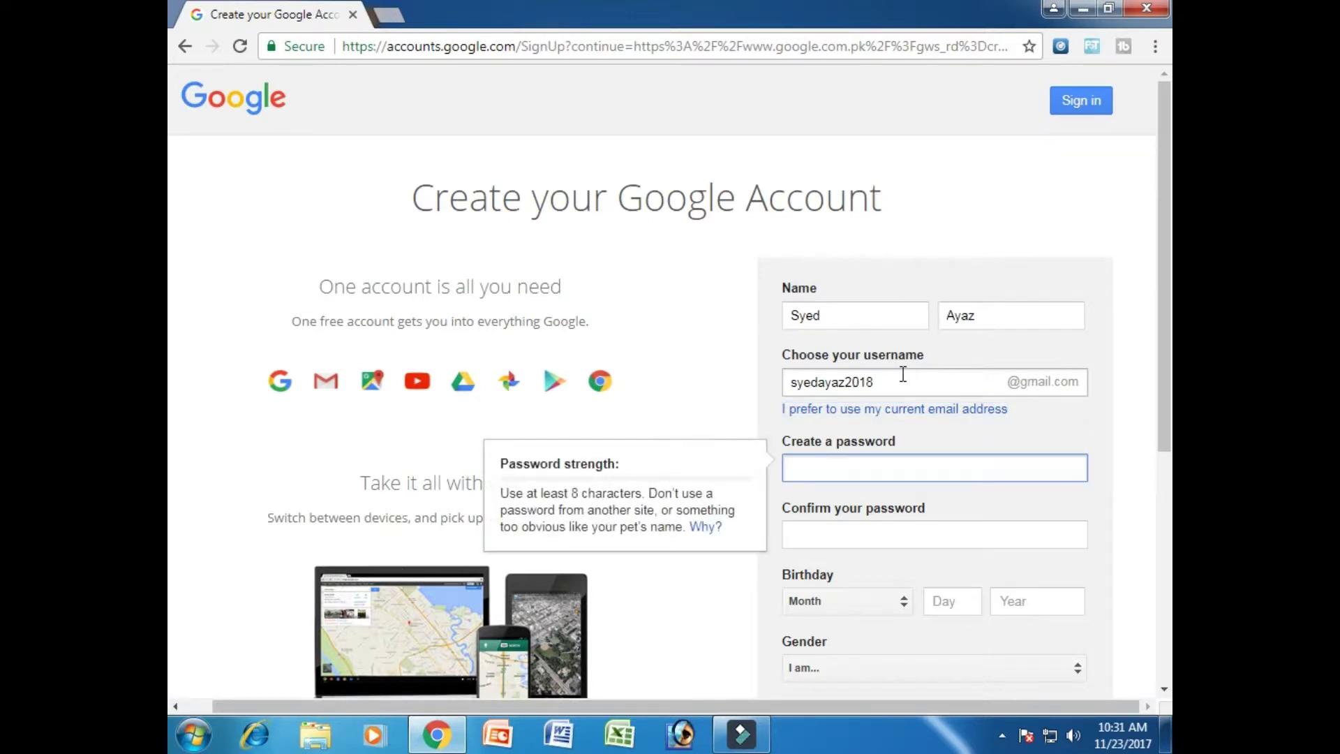
Step: Enter the new account password and retype it in the confirmation field
left_click(902, 384)
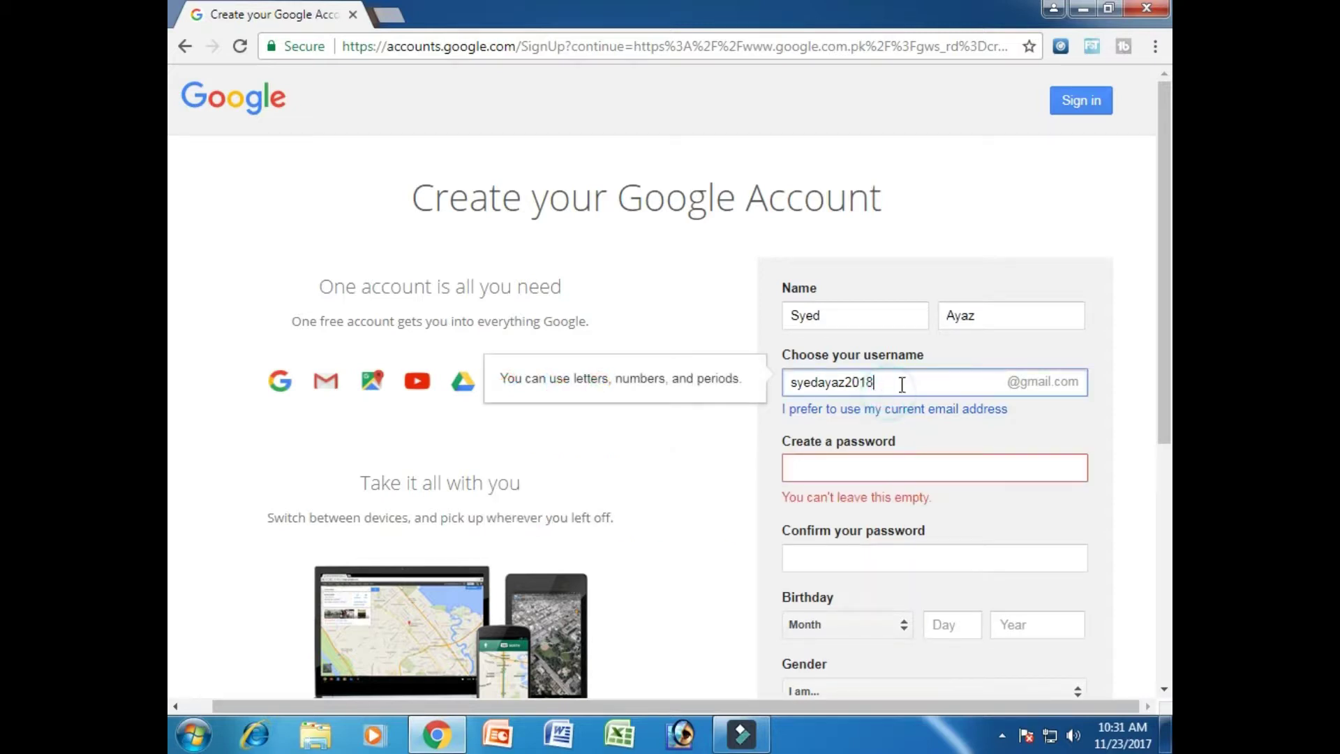
left_click(878, 460)
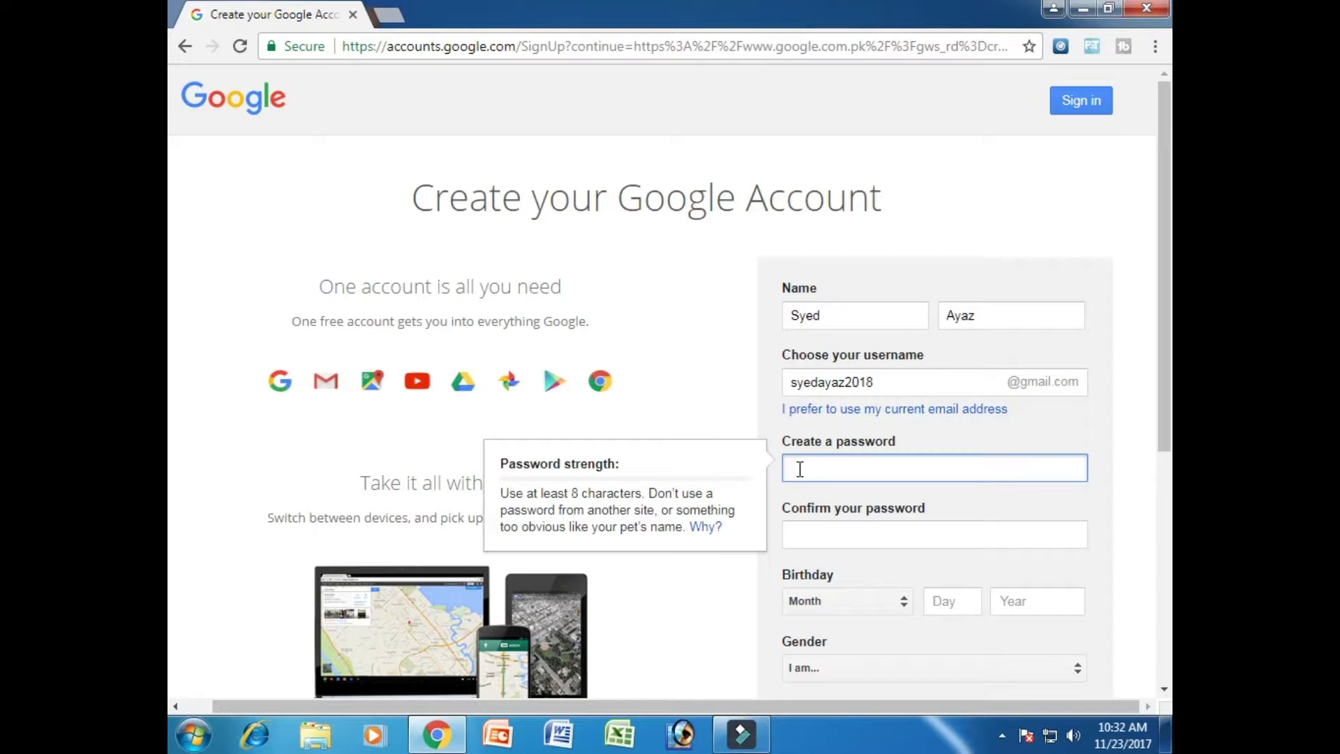
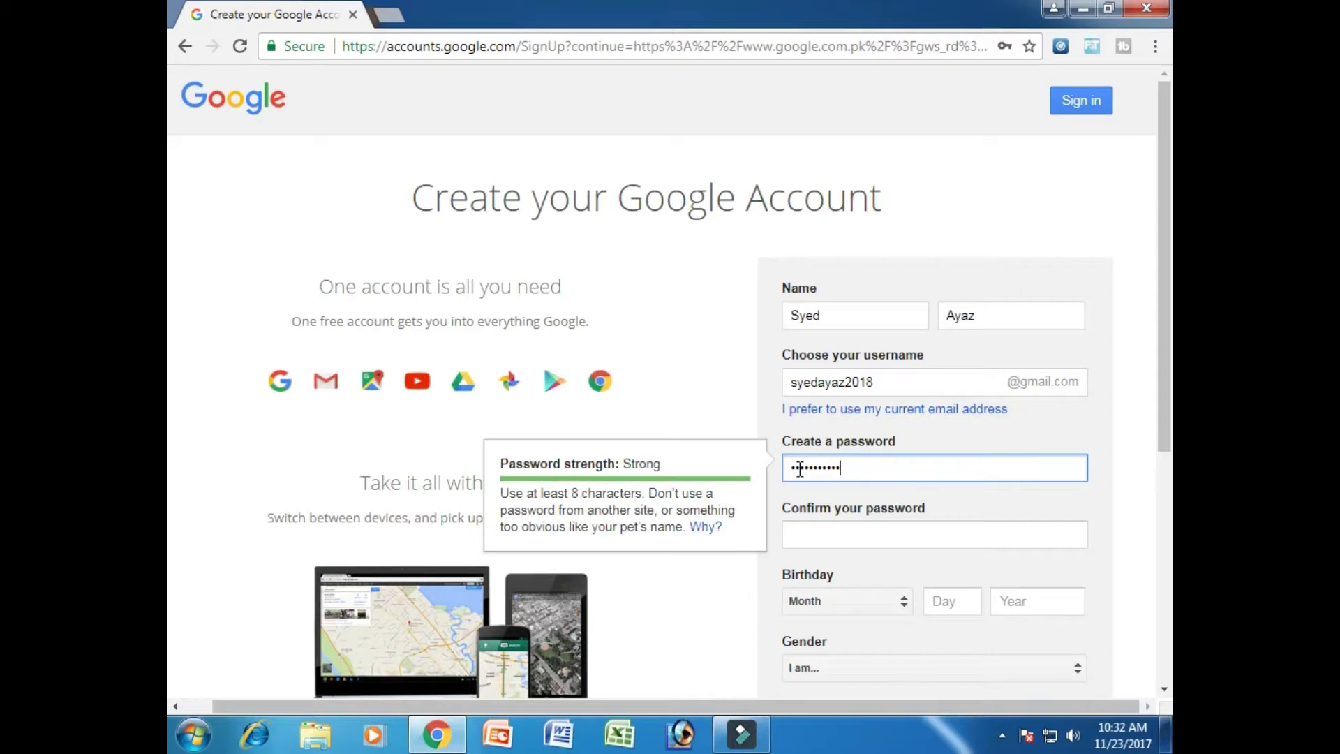
key("Tab")
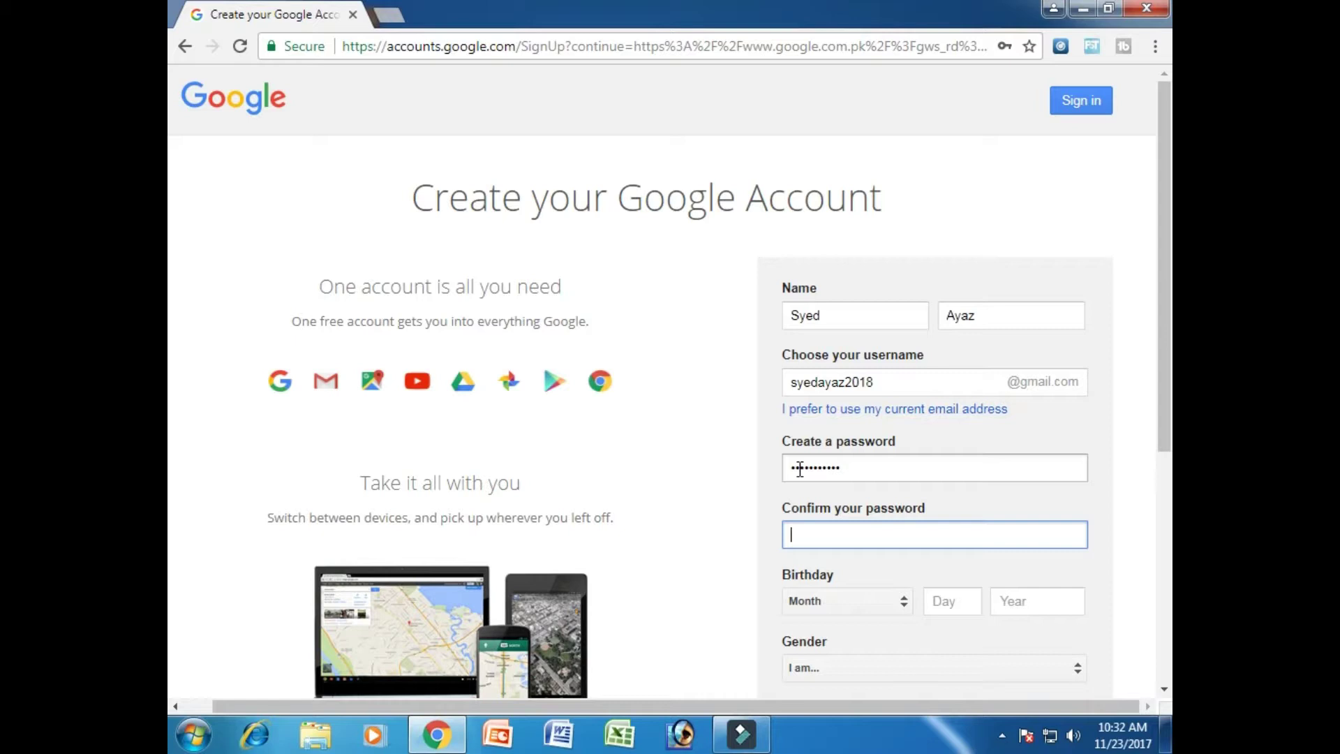
scroll(810, 466, "down", 3)
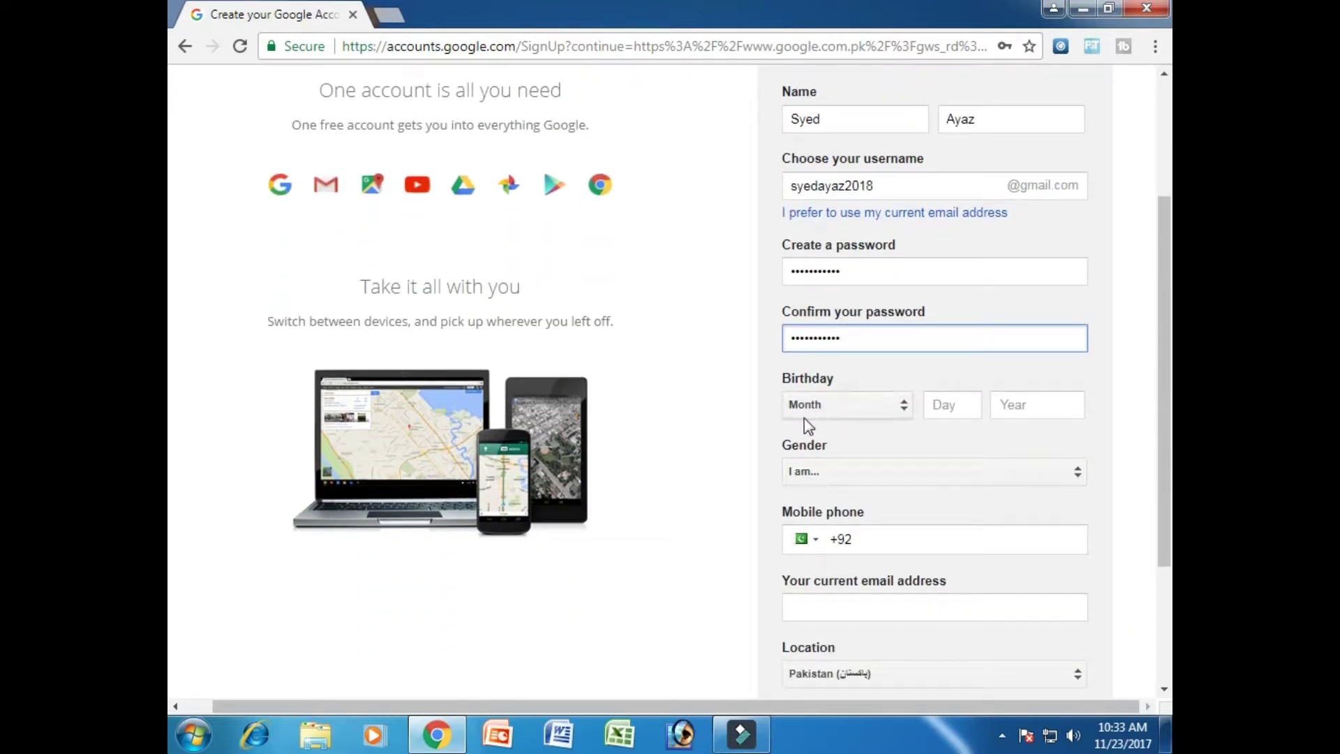
left_click(879, 411)
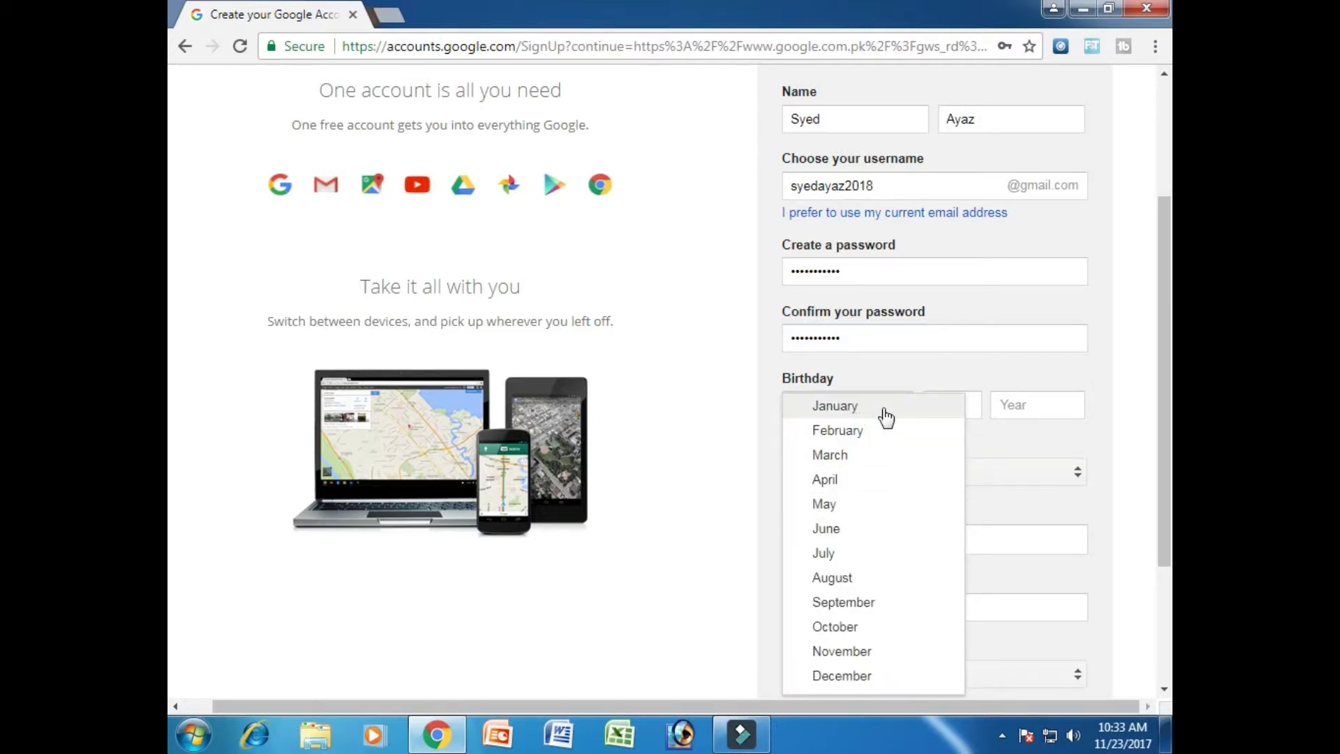
left_click(883, 412)
left_click(939, 411)
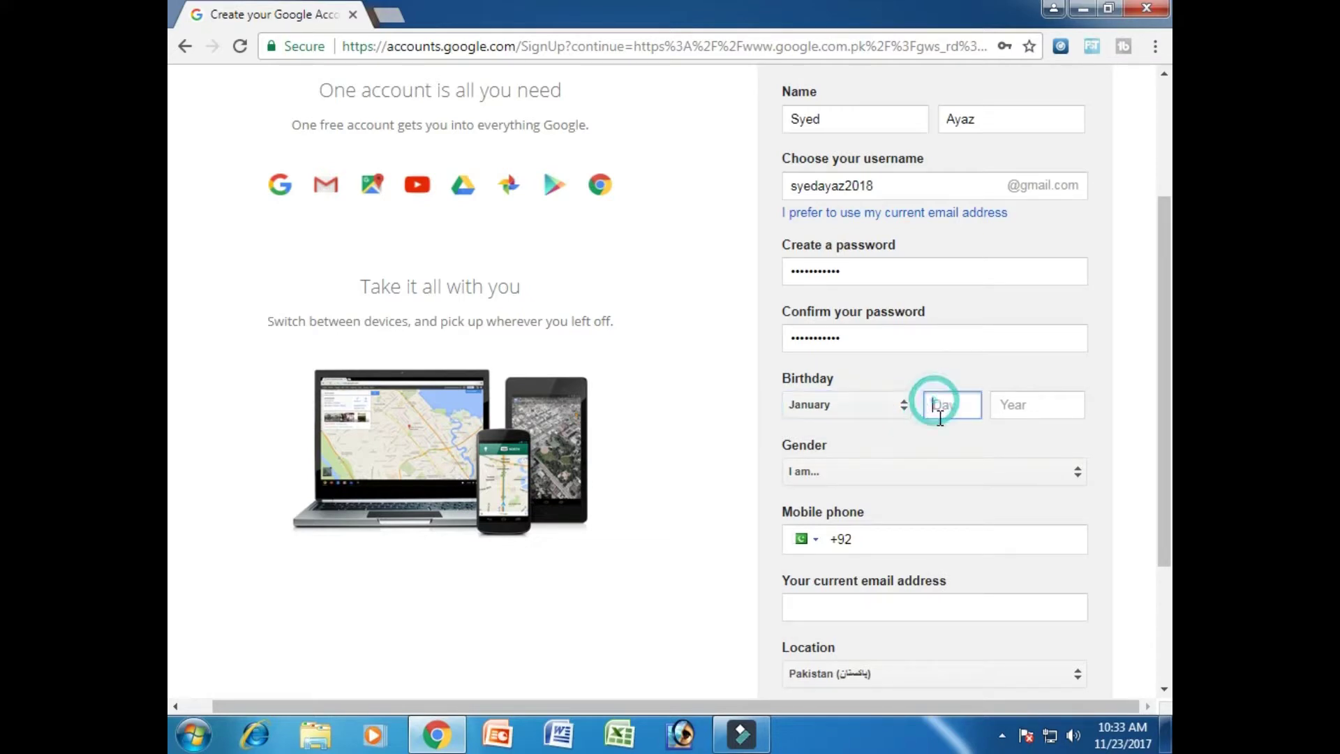
type("19")
key("Tab")
type("1992")
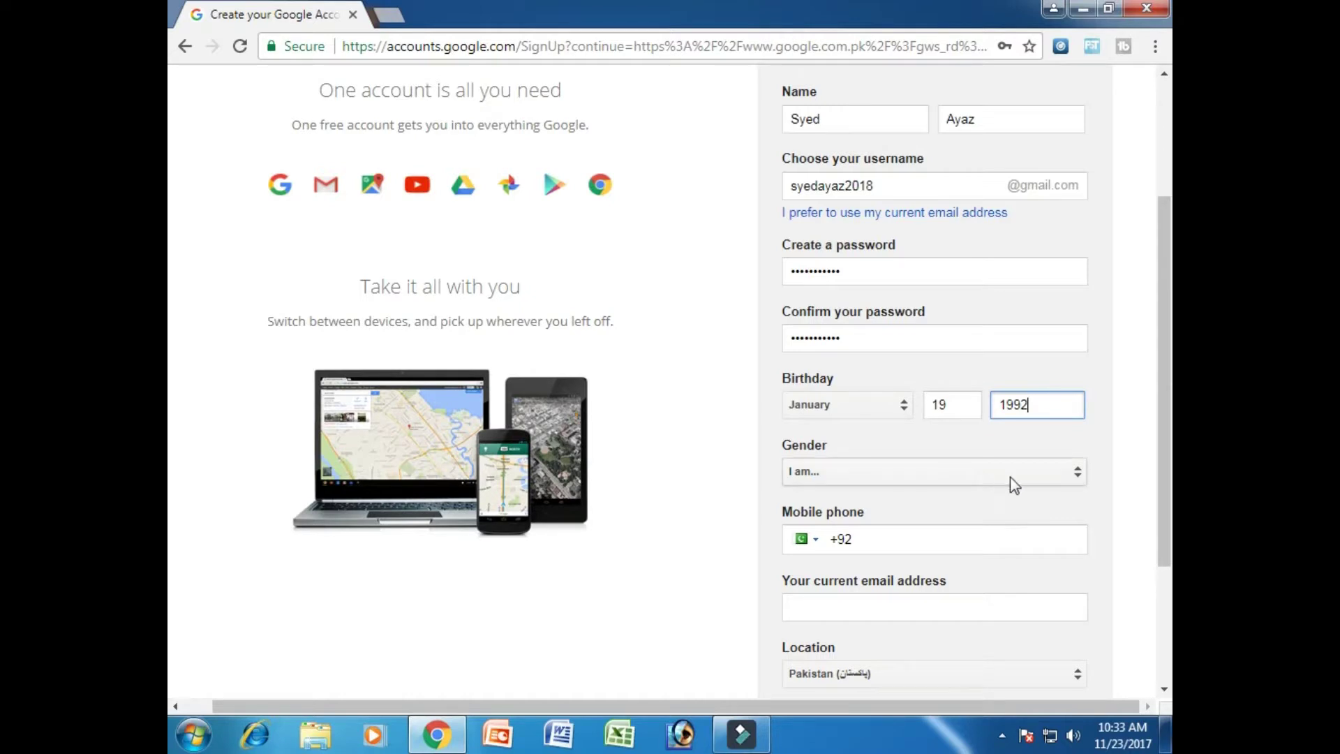
Step: Choose Male in the Gender dropdown
scroll(934, 462, "down", 3)
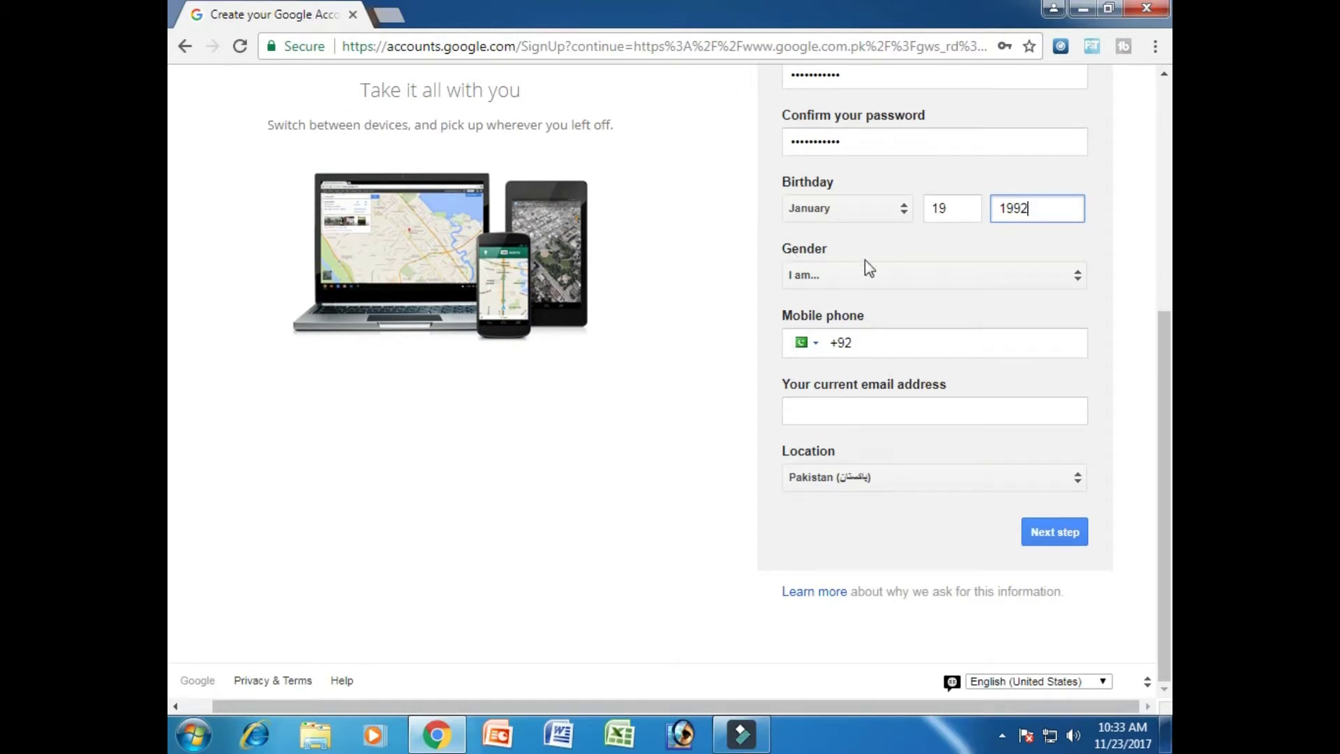
left_click(841, 275)
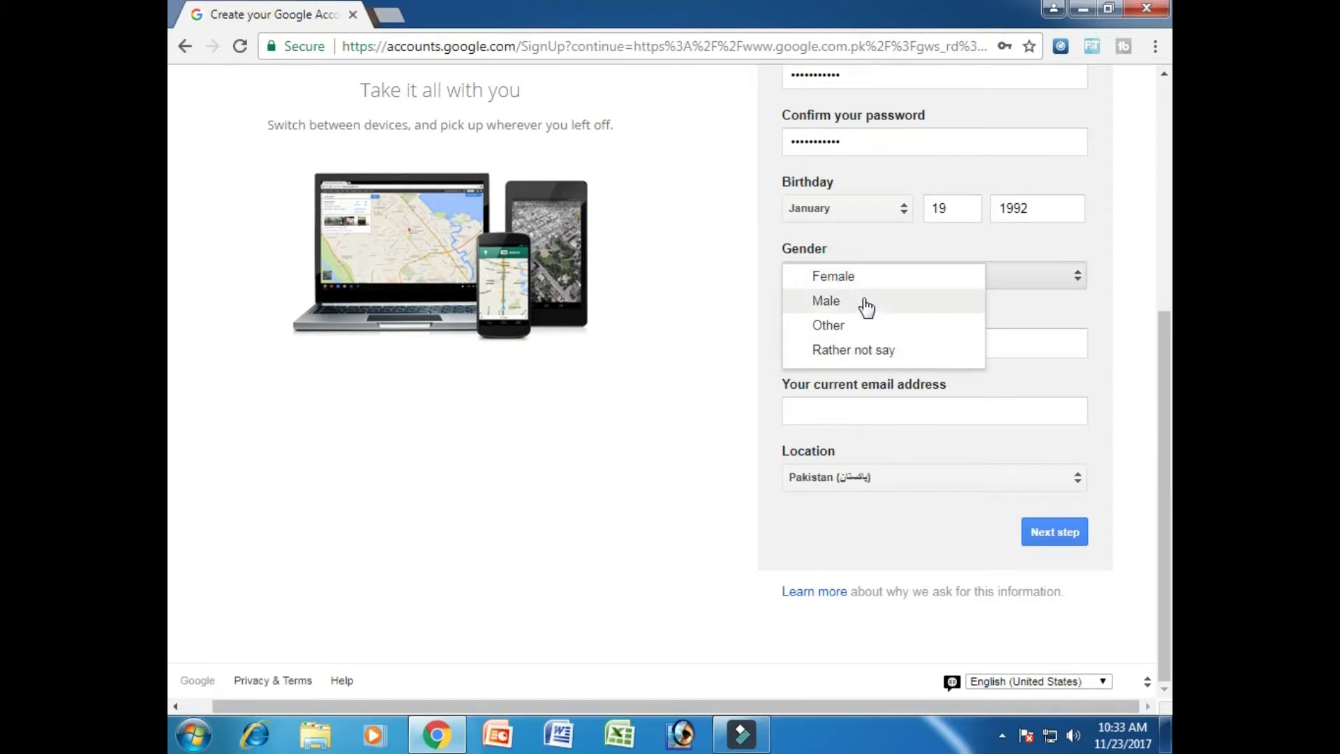
left_click(866, 302)
Step: Leave the phone and current email fields blank and keep location as Pakistan
left_click(905, 342)
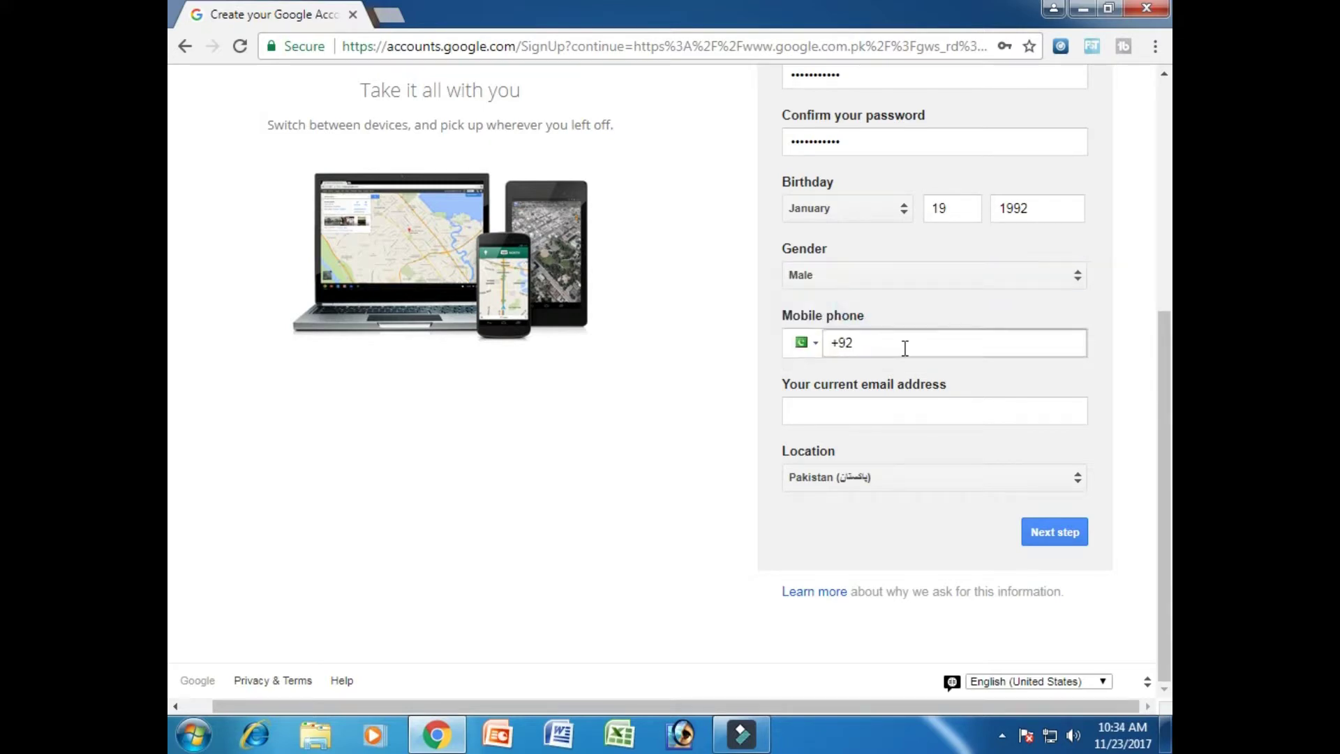
left_click(905, 341)
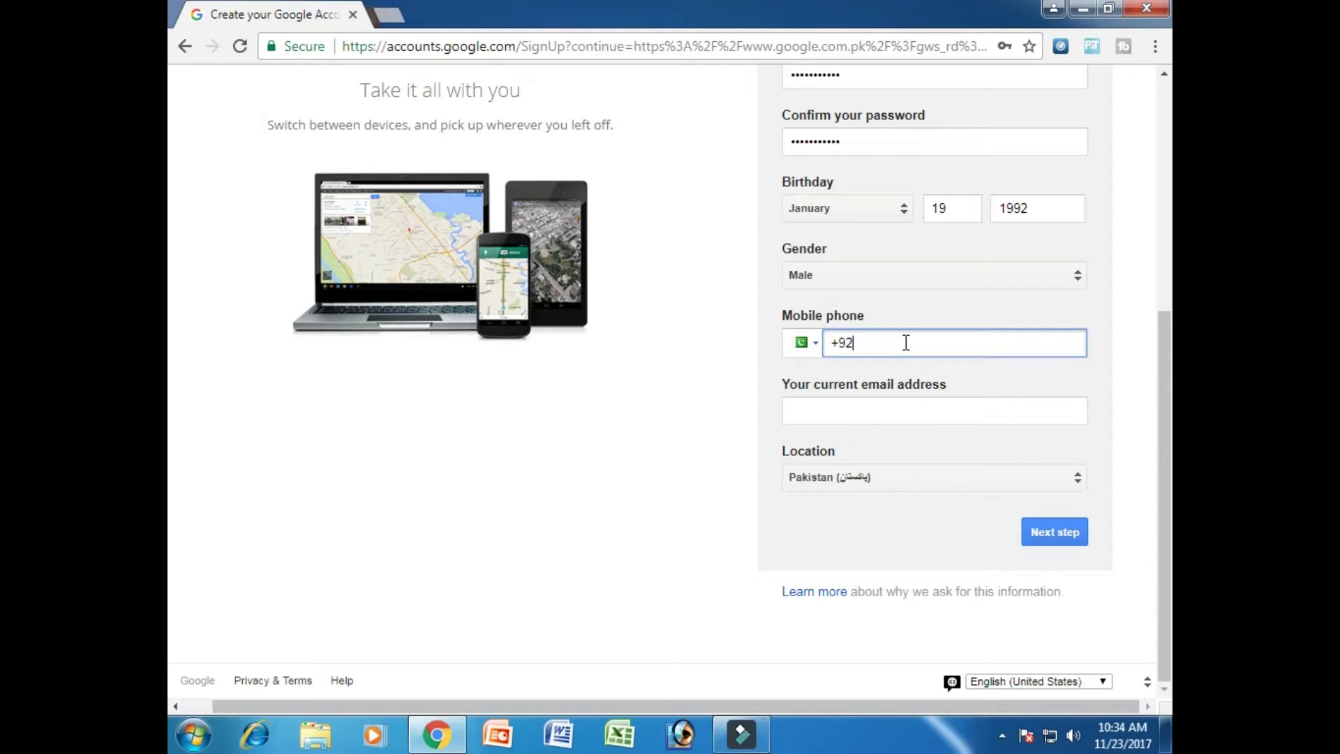
left_click(860, 409)
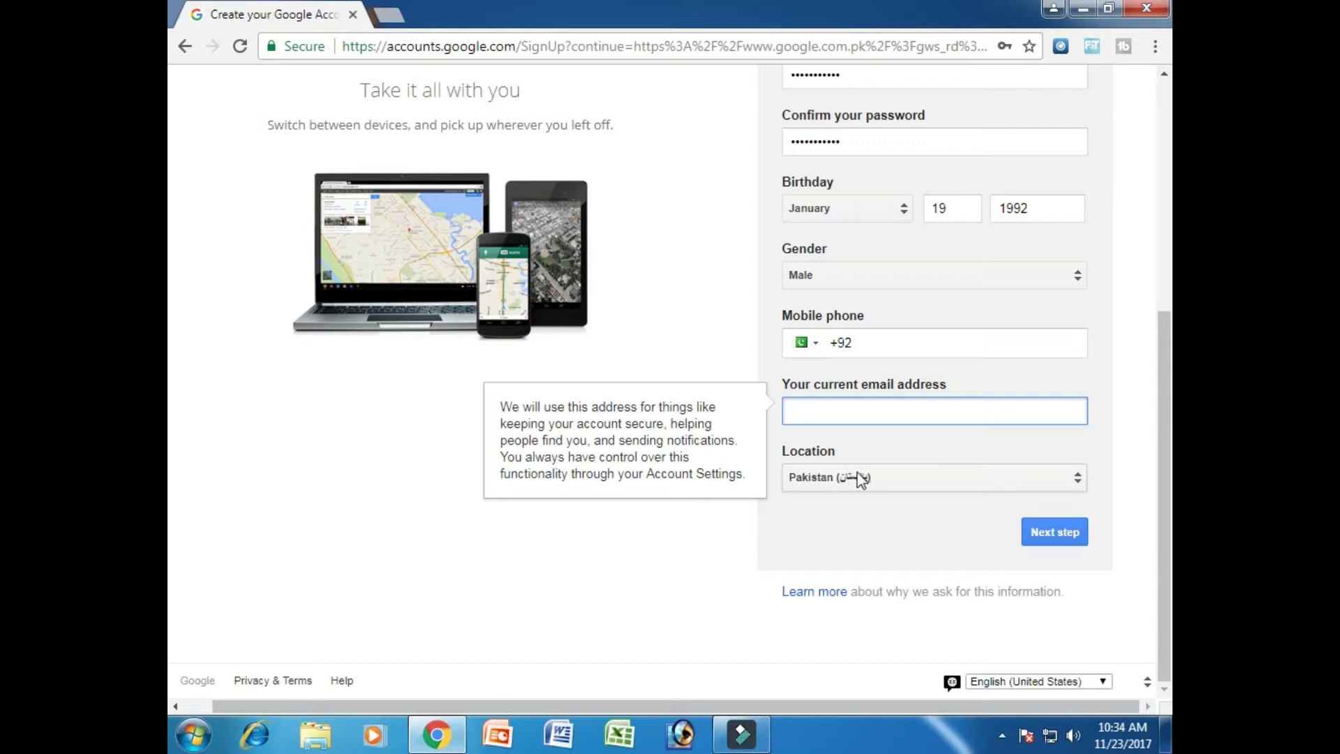
left_click(953, 482)
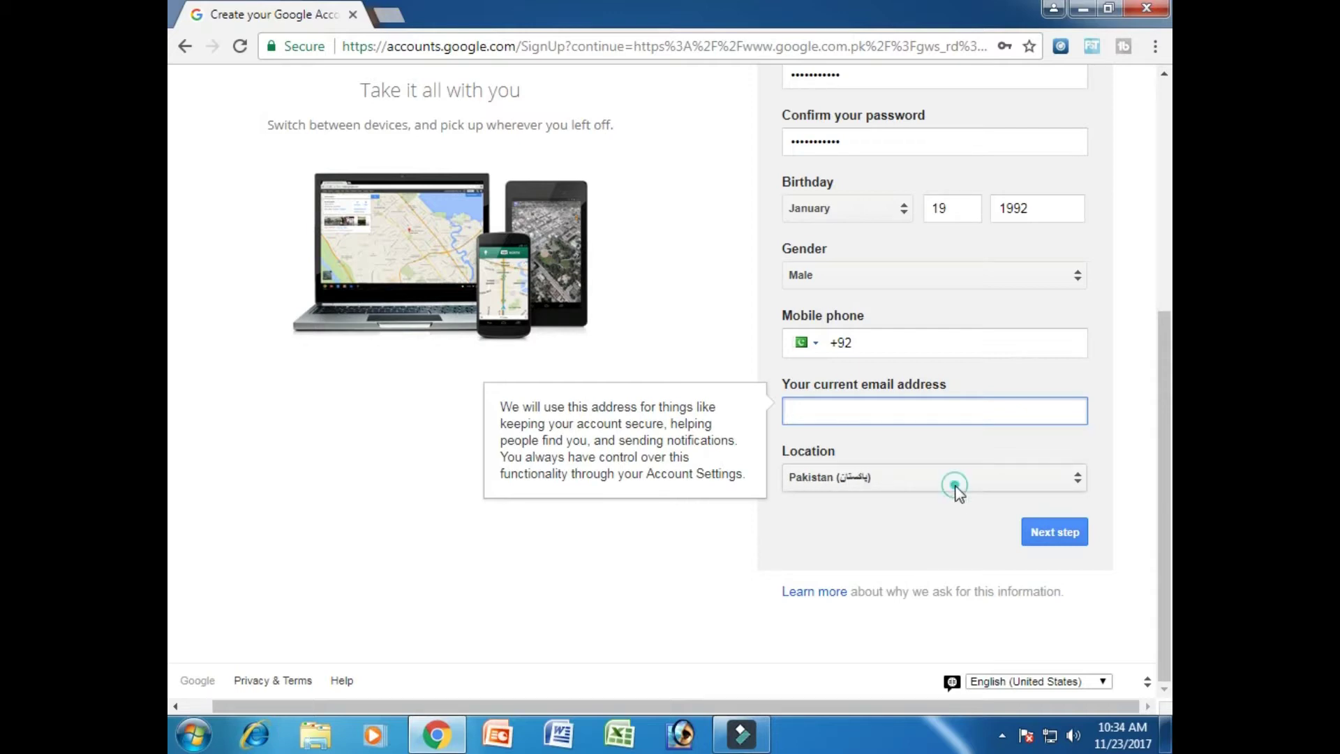
left_click(888, 482)
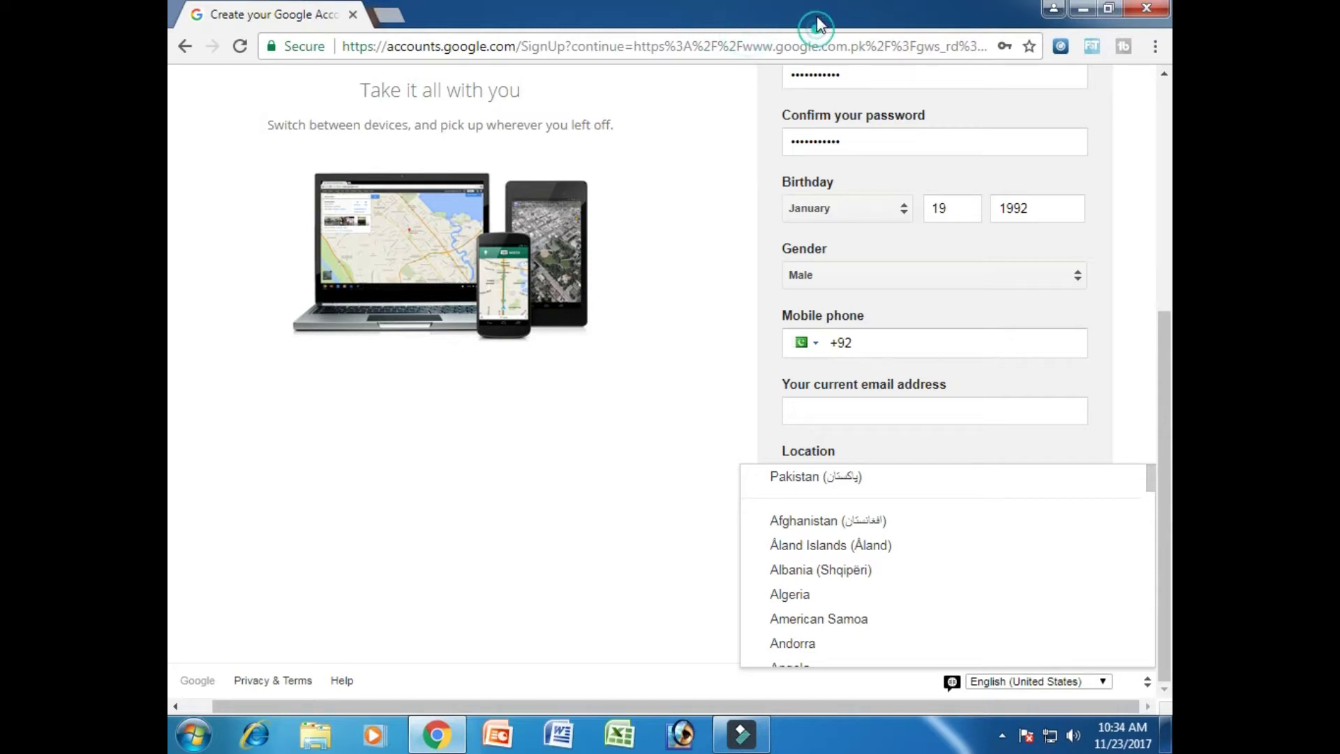
left_click(765, 431)
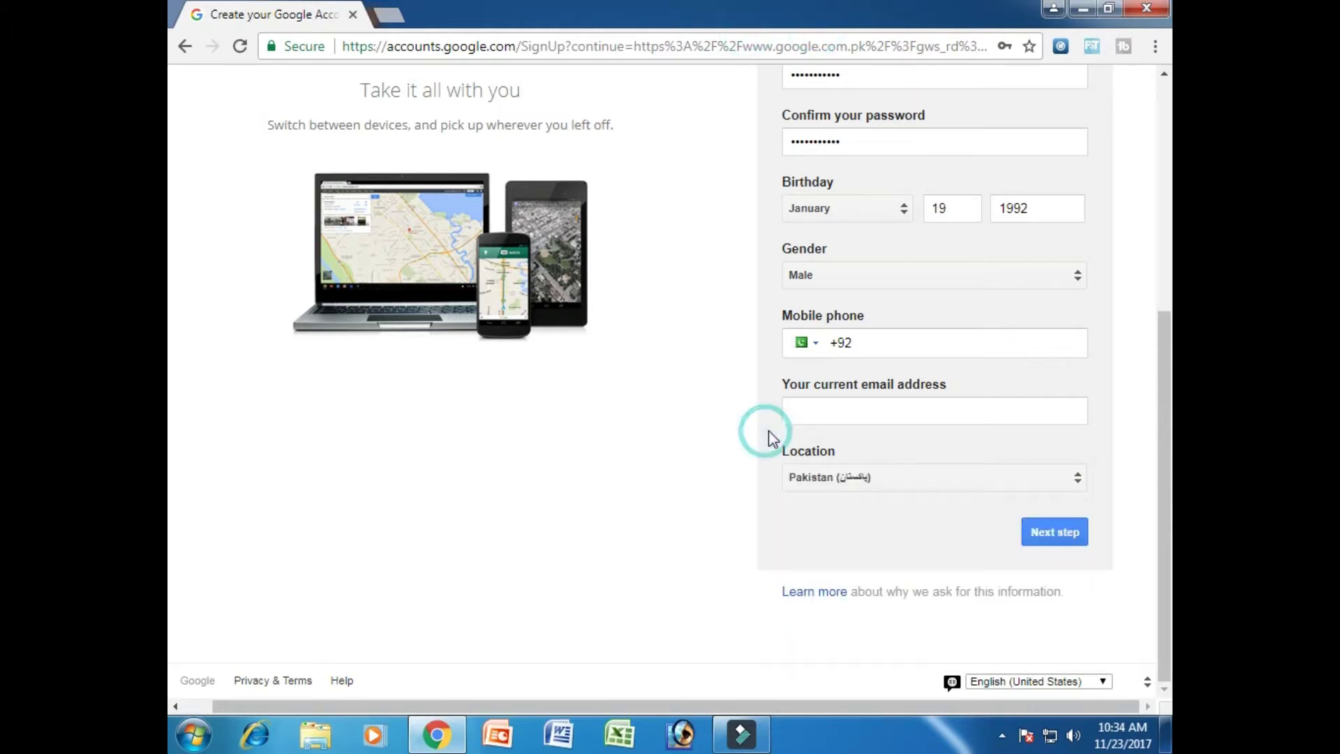
scroll(1026, 276, "up", 4)
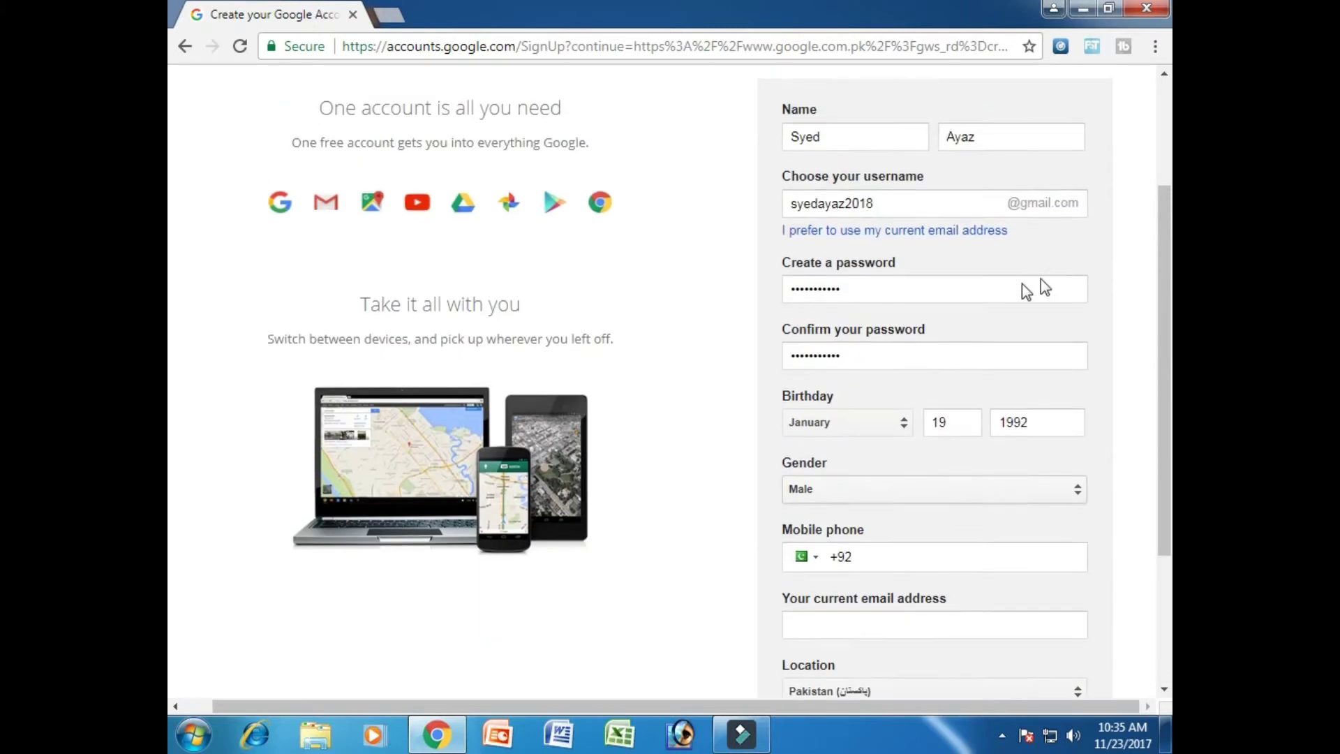
scroll(1056, 270, "down", 4)
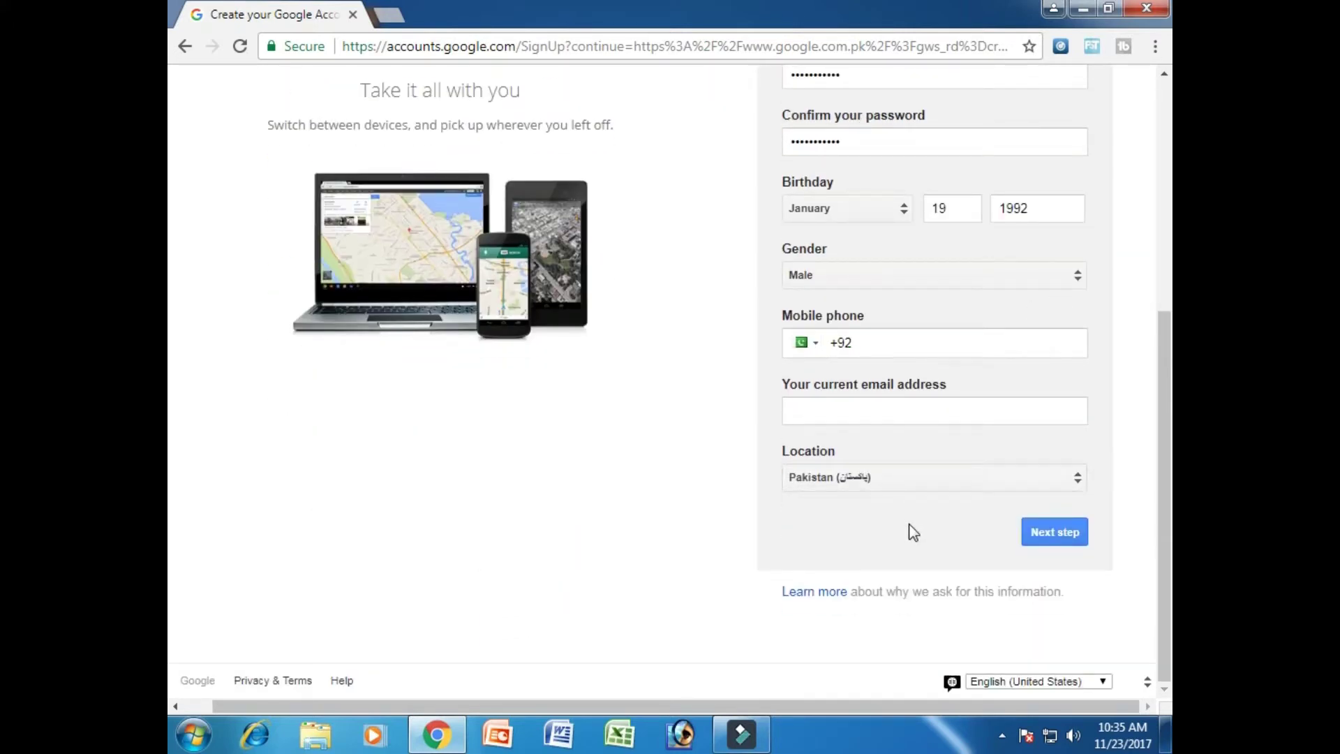
scroll(910, 532, "up", 5)
scroll(993, 311, "down", 1)
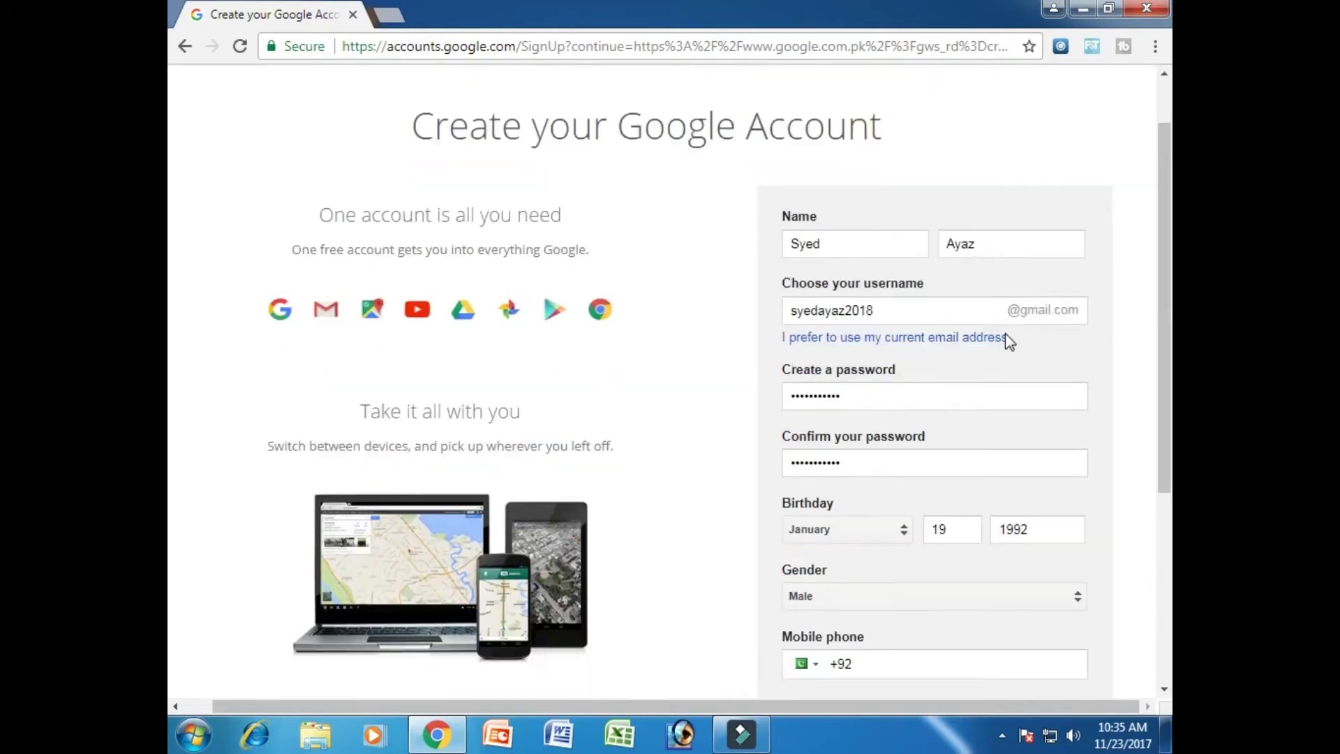
scroll(1009, 338, "down", 4)
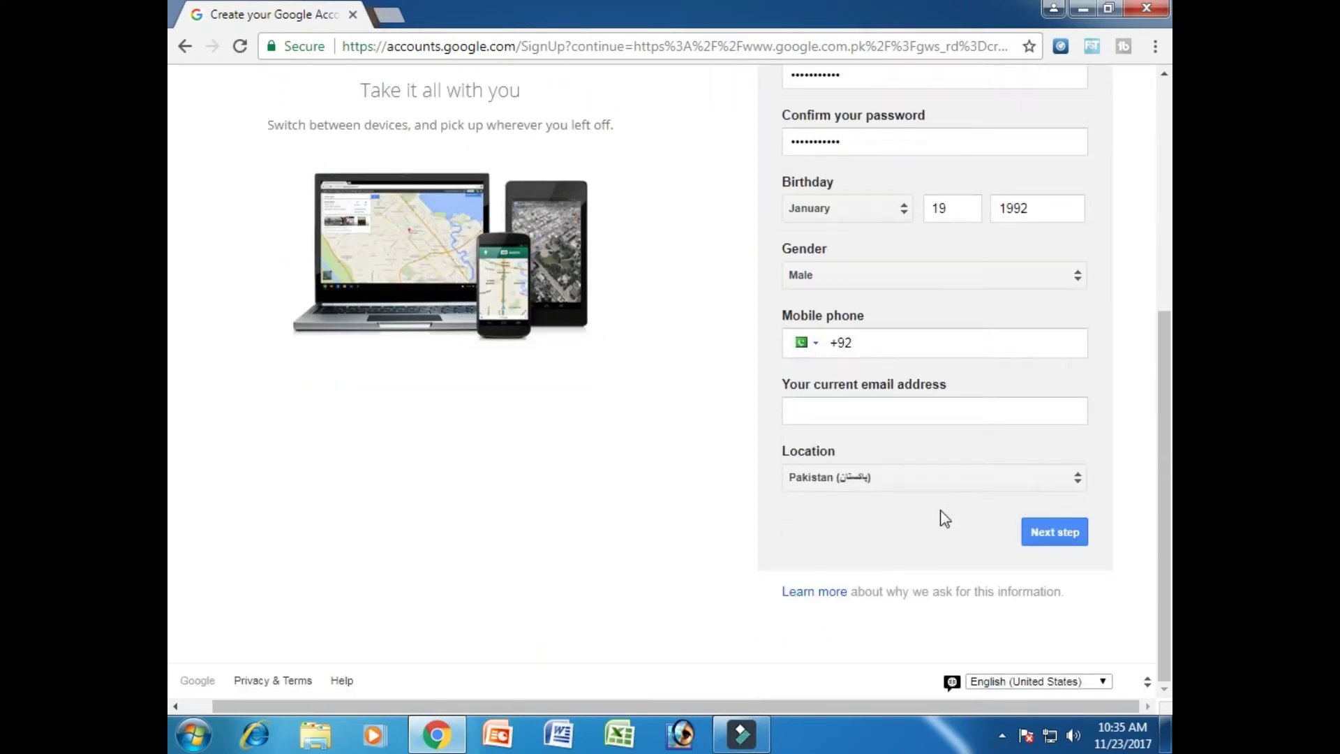
scroll(910, 515, "up", 5)
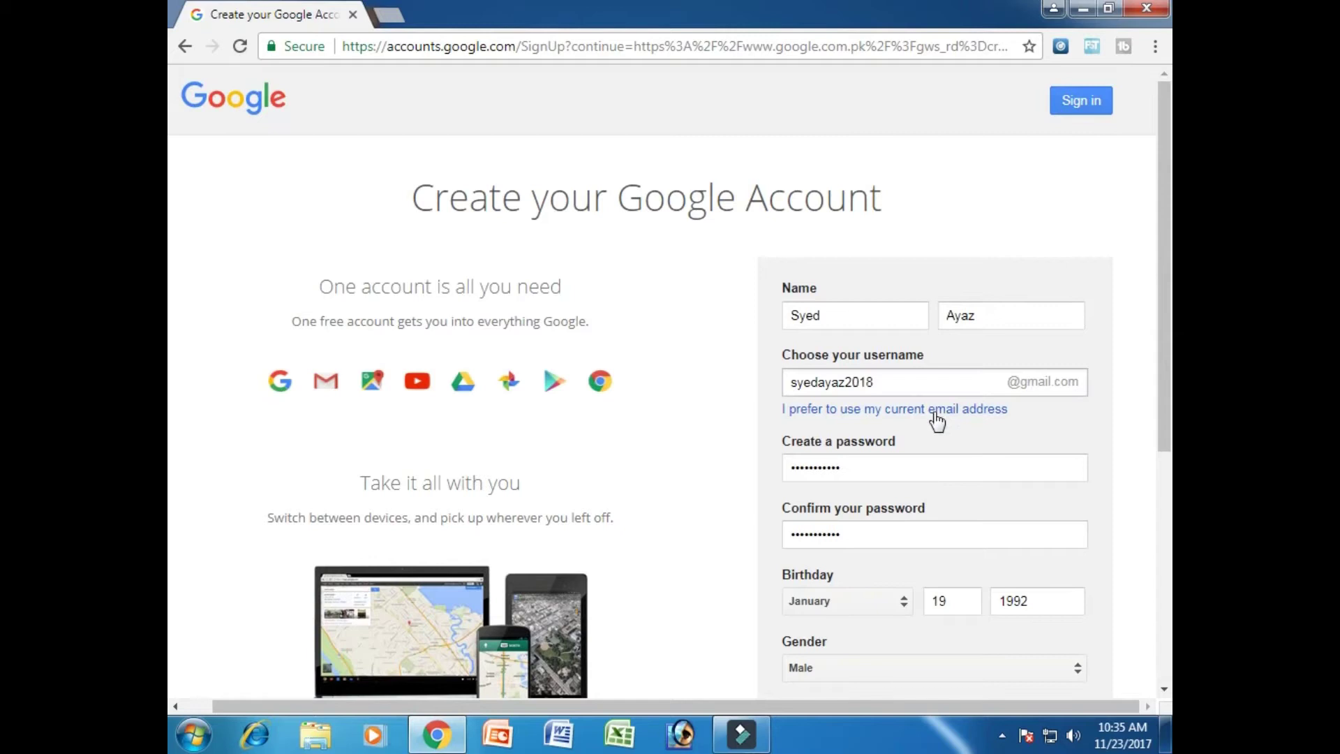
scroll(942, 464, "down", 4)
scroll(973, 547, "down", 1)
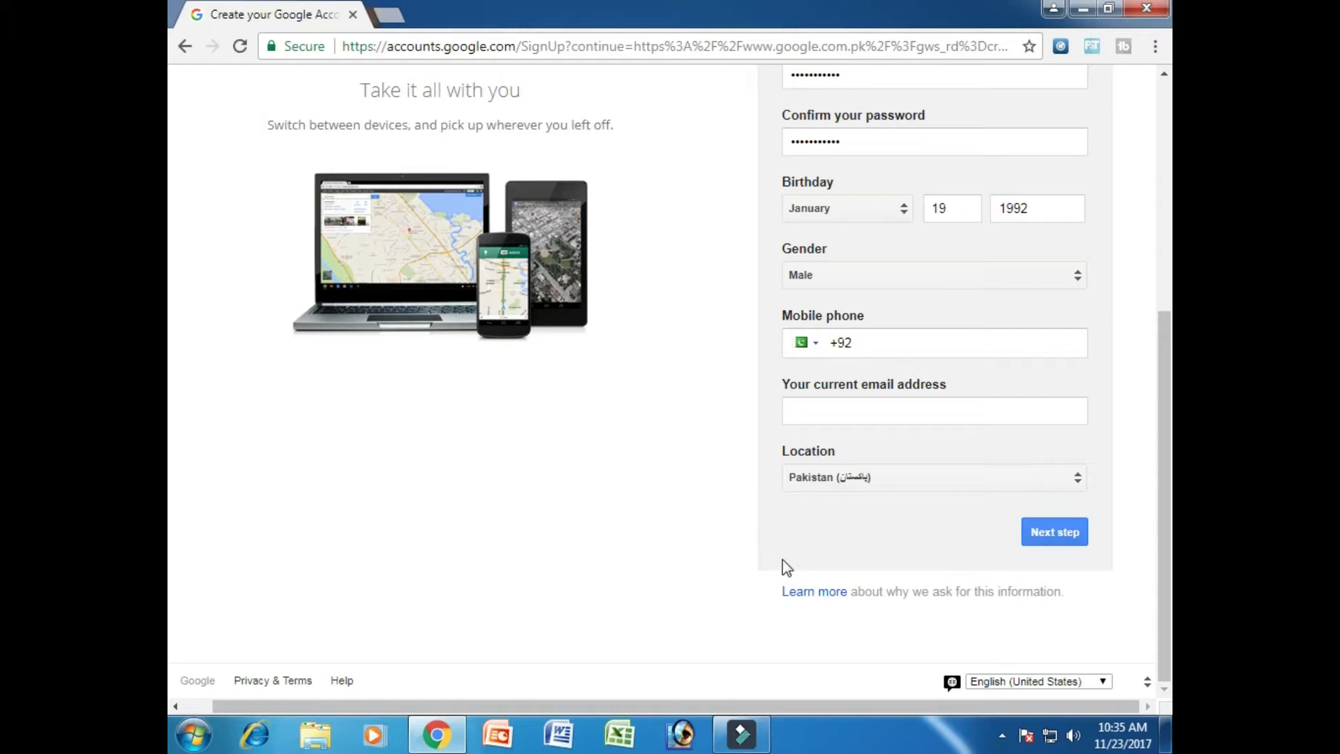
Step: Submit the form and accept Google's Privacy and Terms after reading to the bottom
left_click(1047, 542)
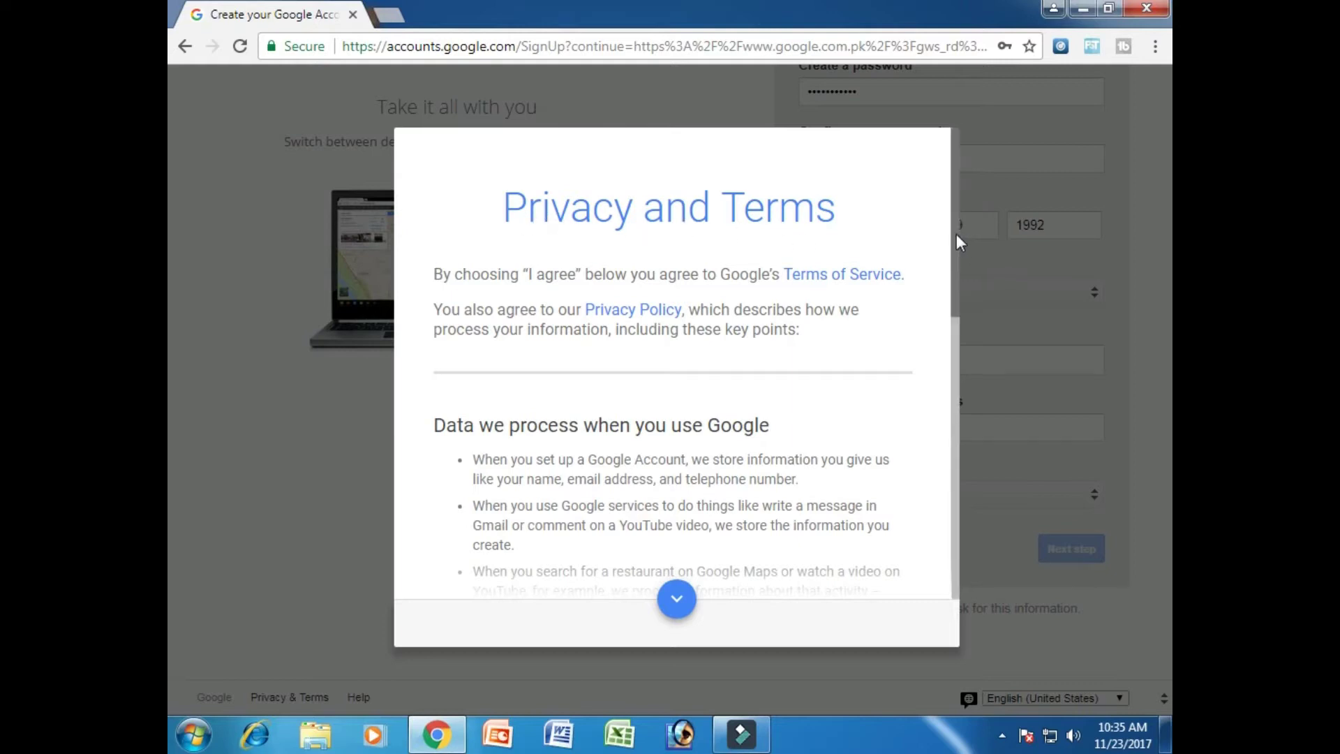
left_click_drag(957, 234, 952, 324)
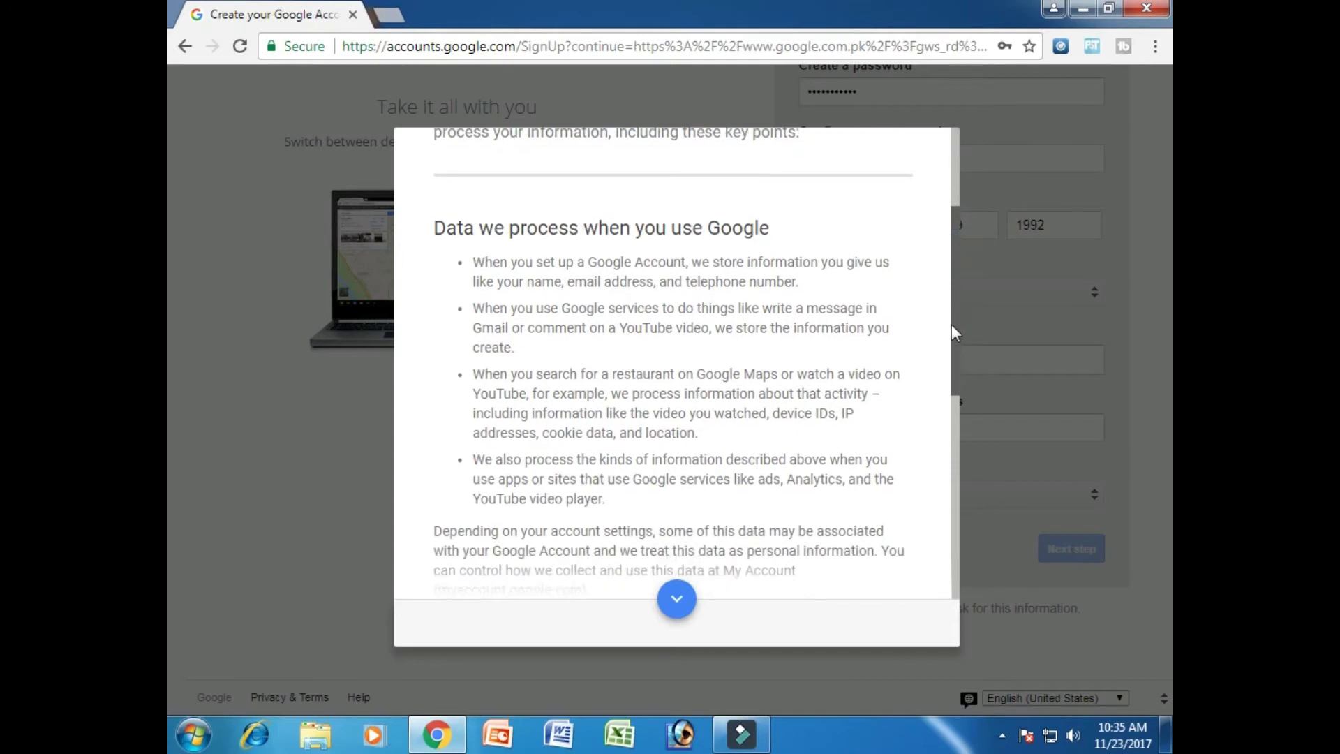
left_click_drag(952, 325, 942, 459)
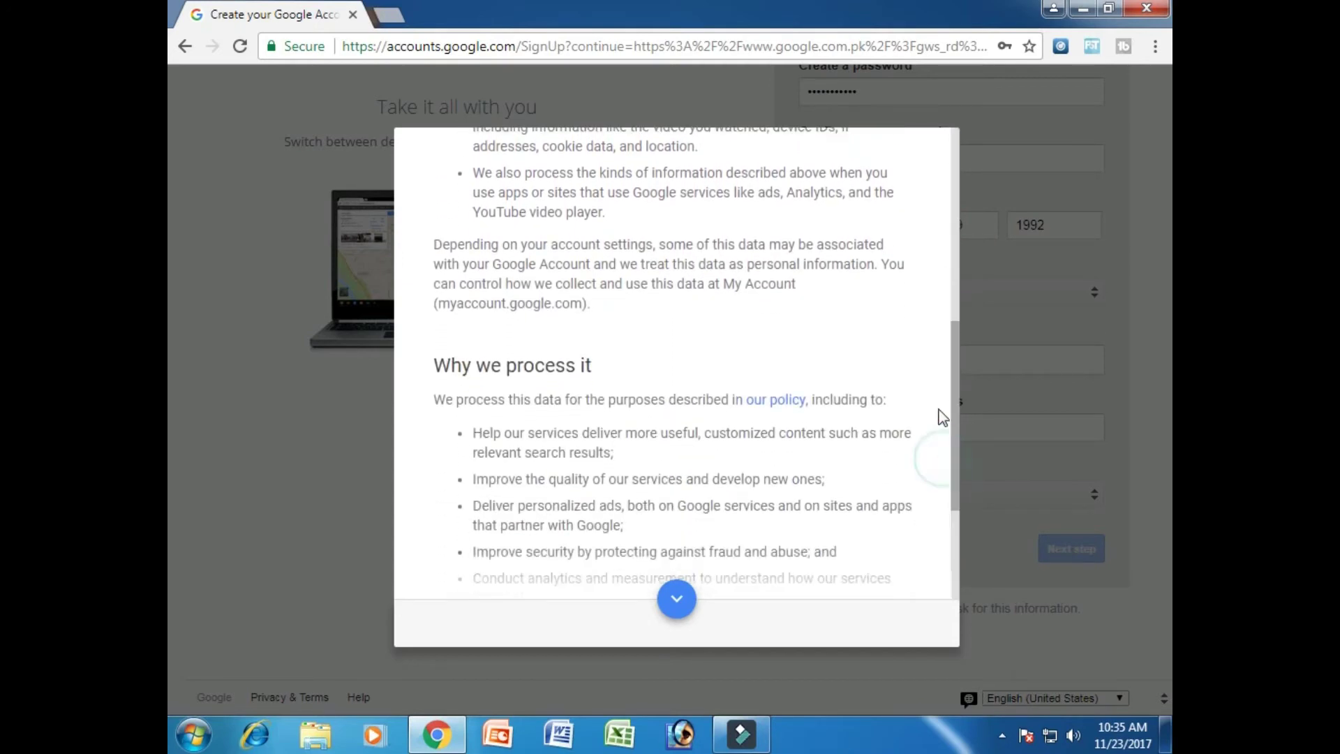
scroll(890, 279, "down", 1)
scroll(889, 279, "down", 2)
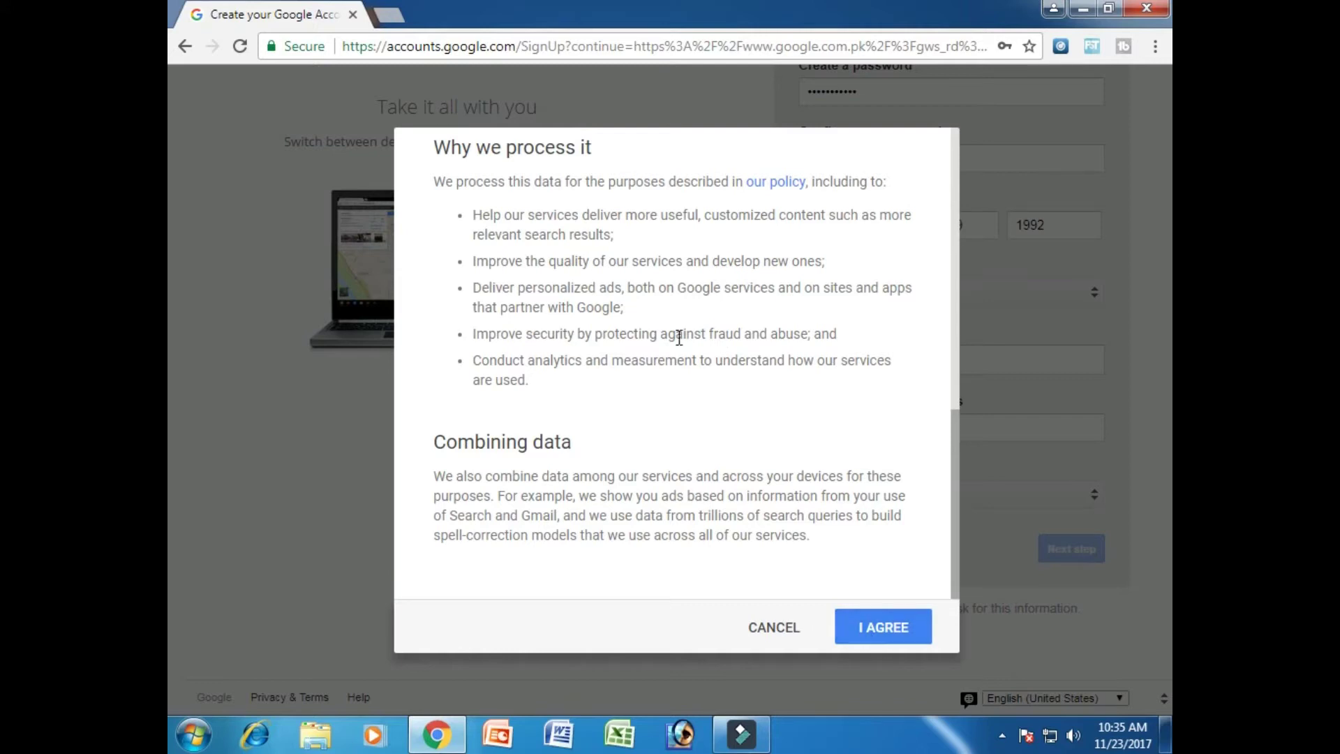
scroll(678, 335, "up", 5)
scroll(679, 335, "down", 5)
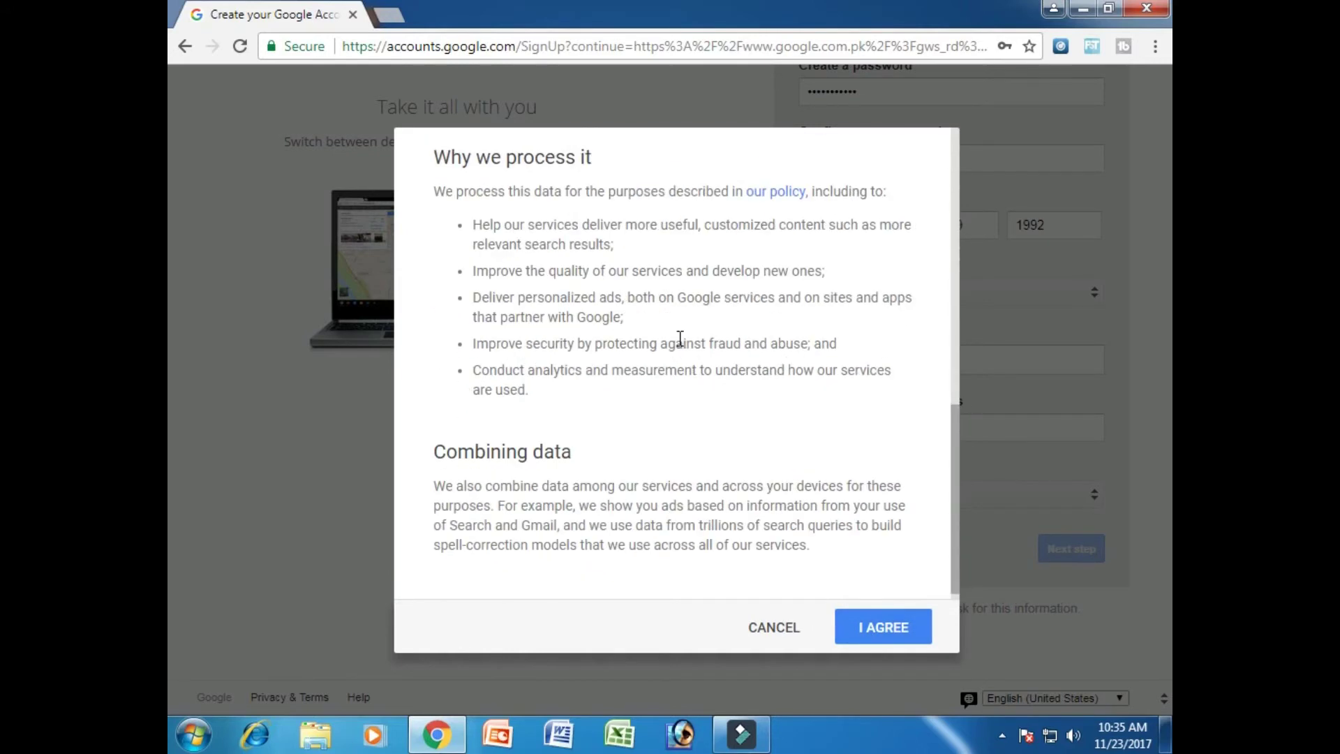
left_click(861, 625)
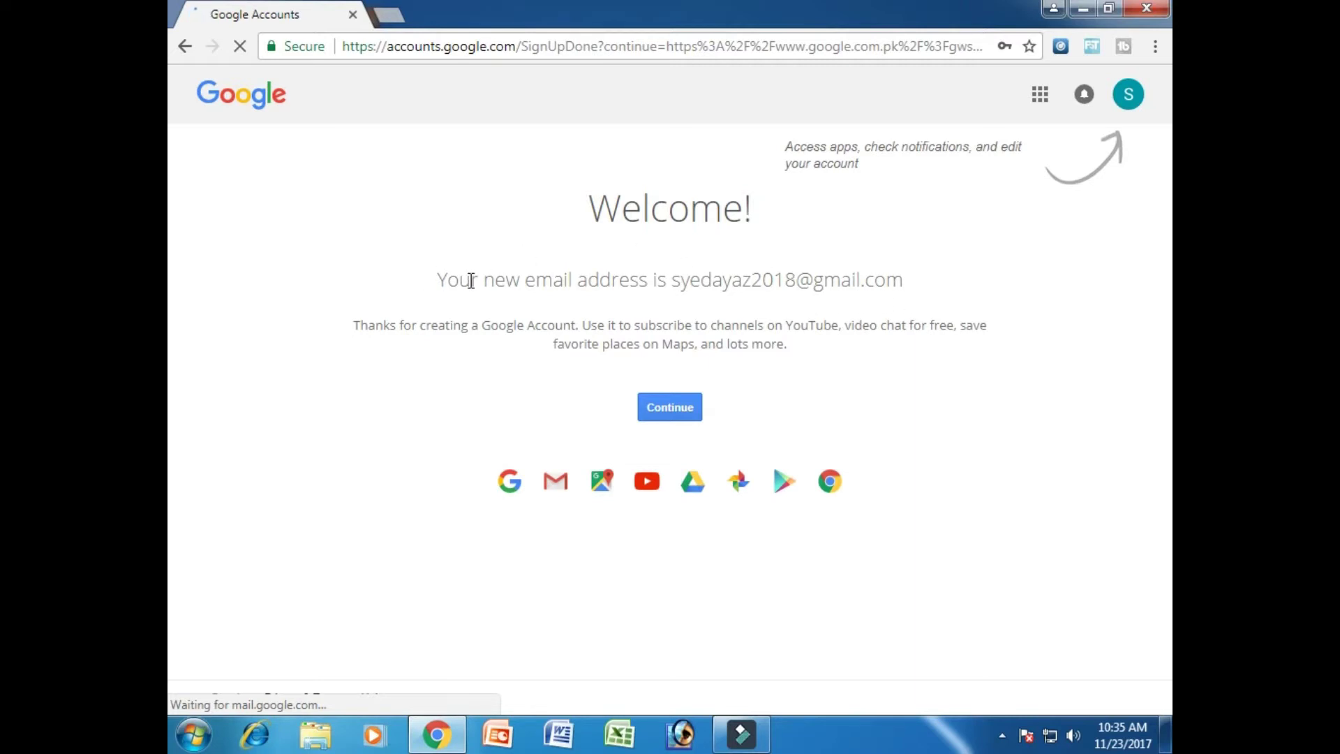
Step: Select the new email address on the Welcome page and continue to Google's homepage
left_click_drag(446, 281, 927, 282)
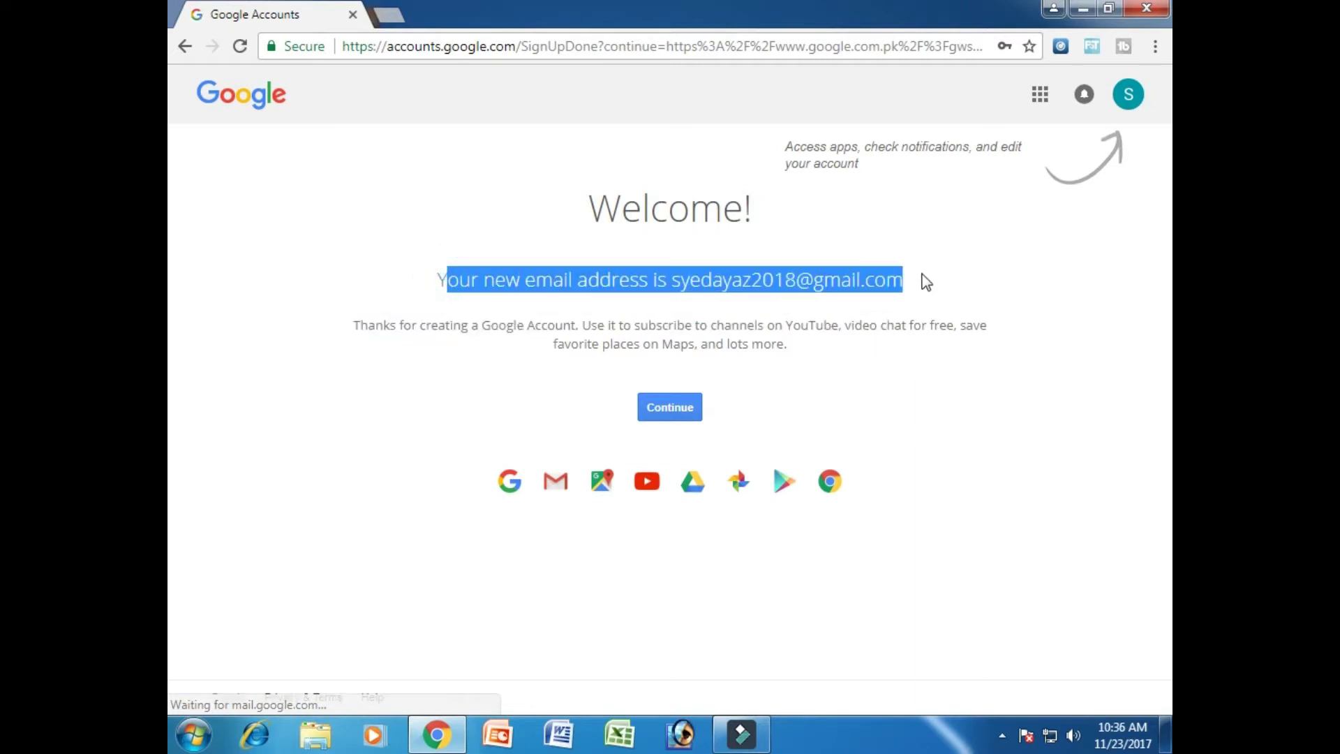
left_click(671, 417)
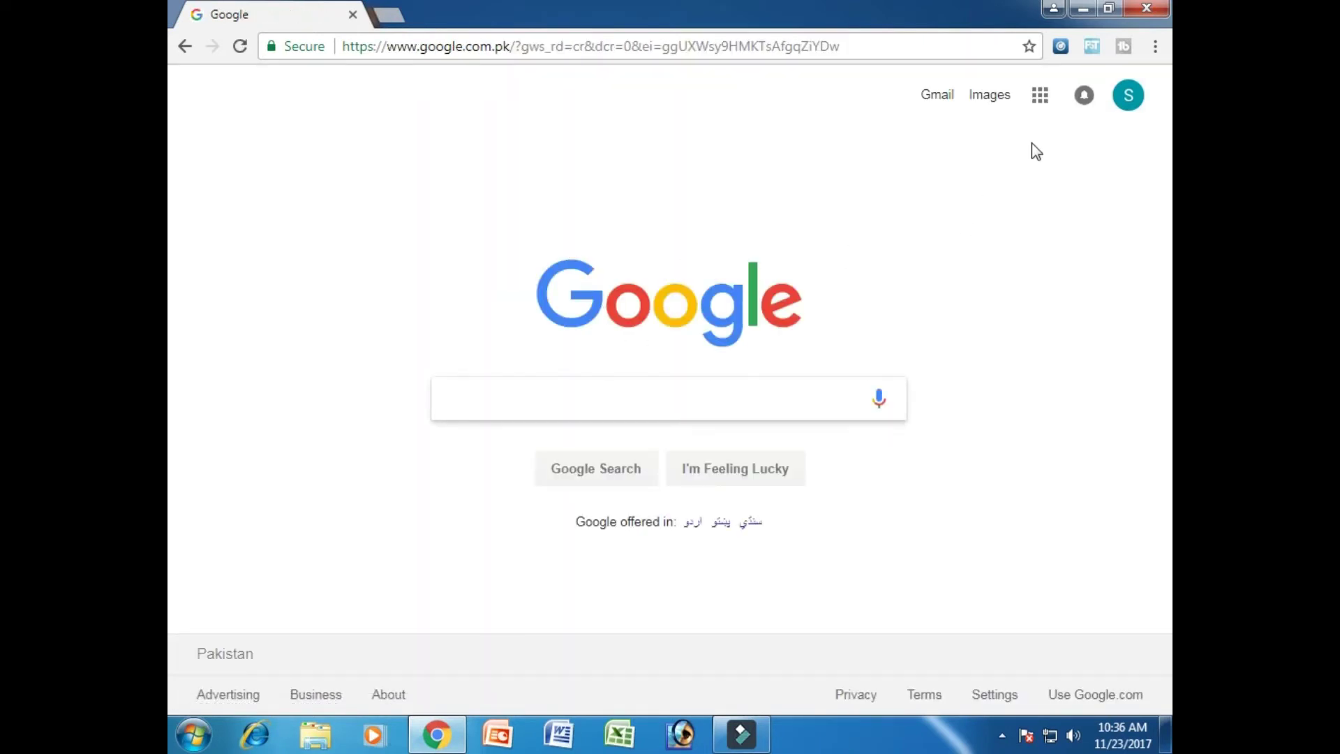
Step: Check the signed-in account under the S avatar, then go to Gmail
left_click(1128, 98)
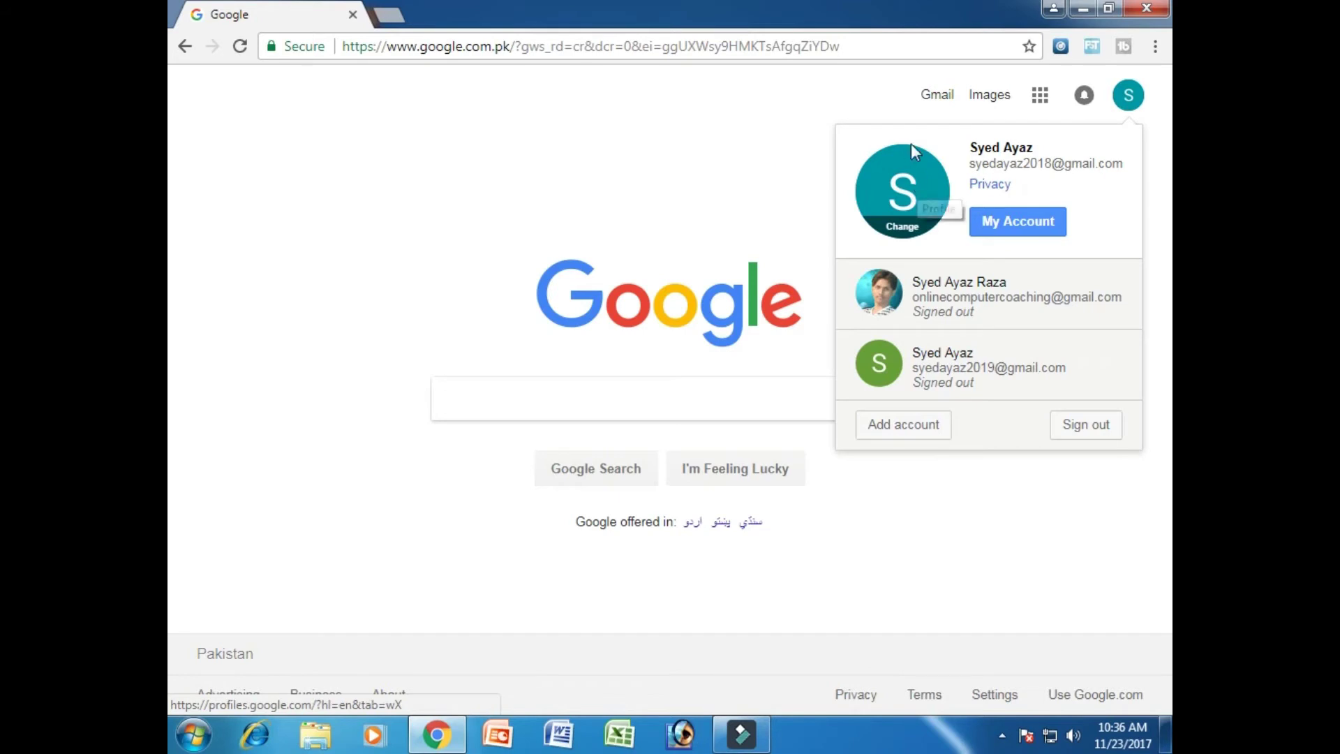
left_click(841, 102)
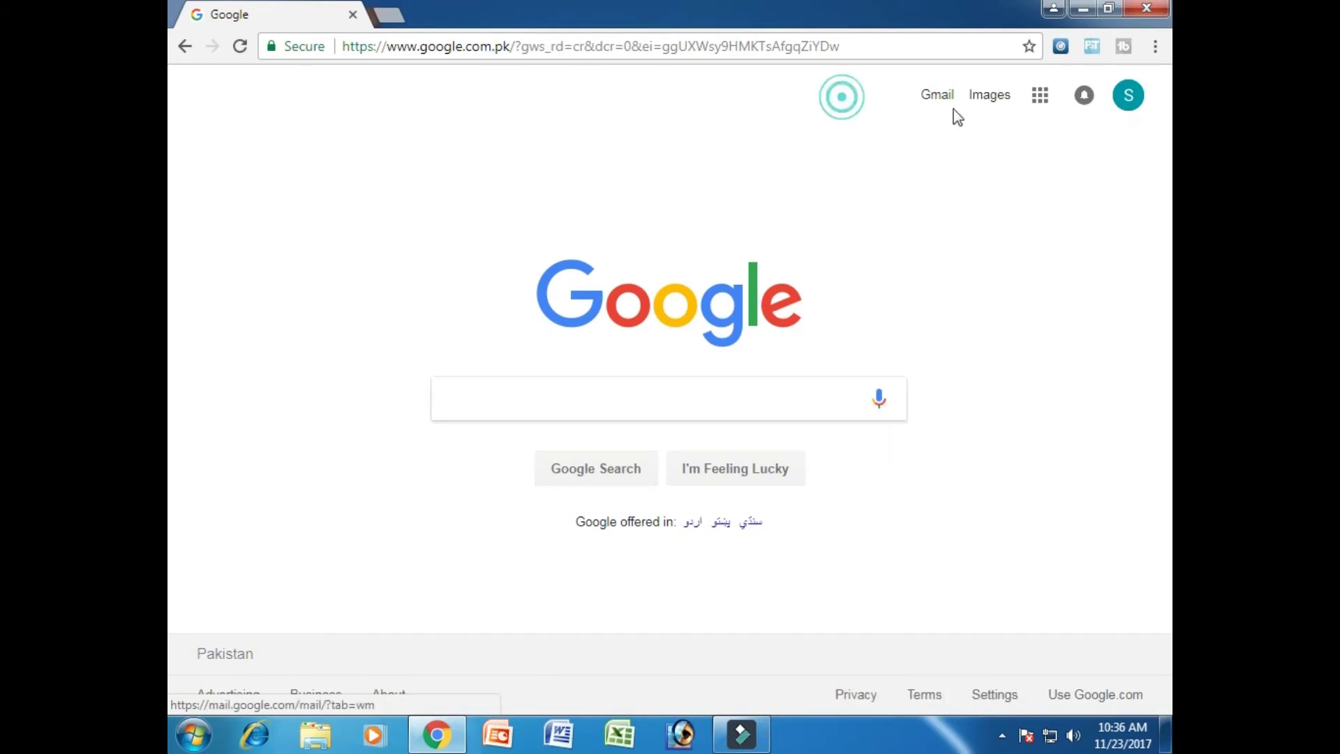
left_click(935, 100)
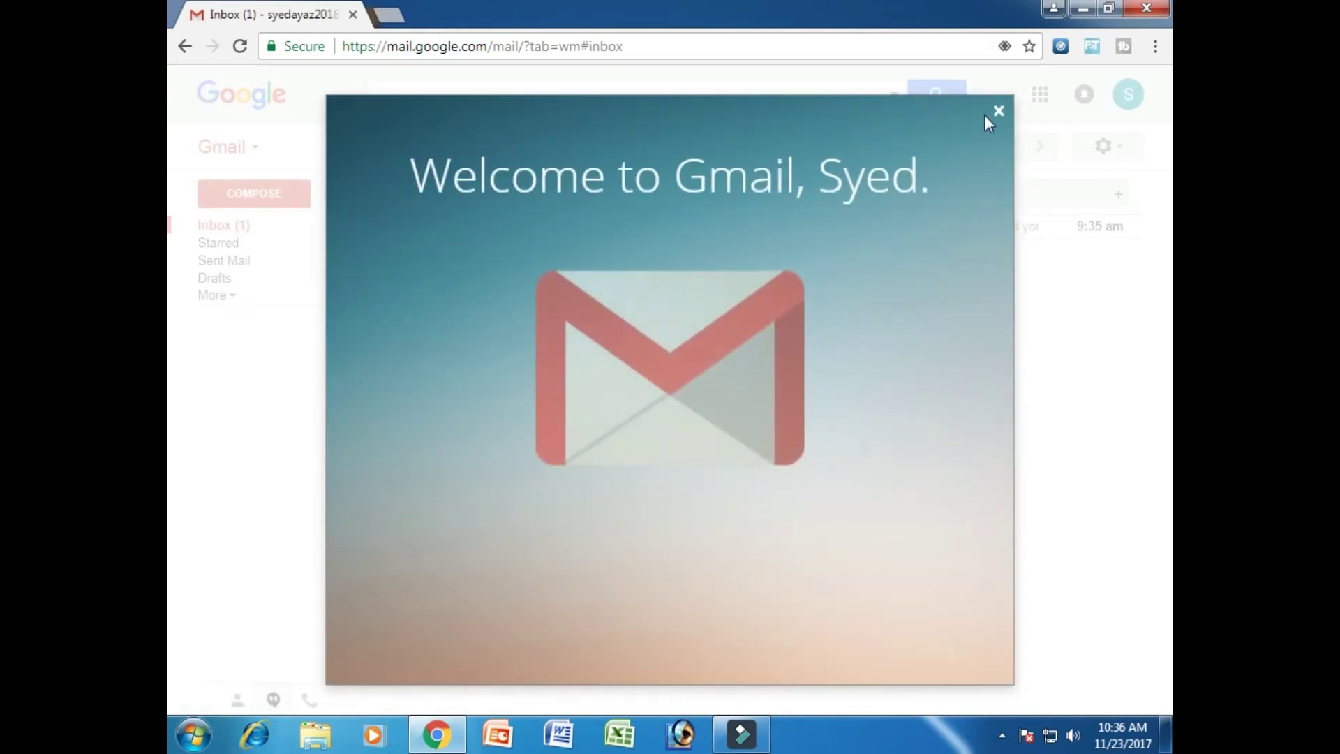
Step: Close the Welcome to Gmail overlay, read Google's welcome email, and return to the inbox
left_click(1003, 116)
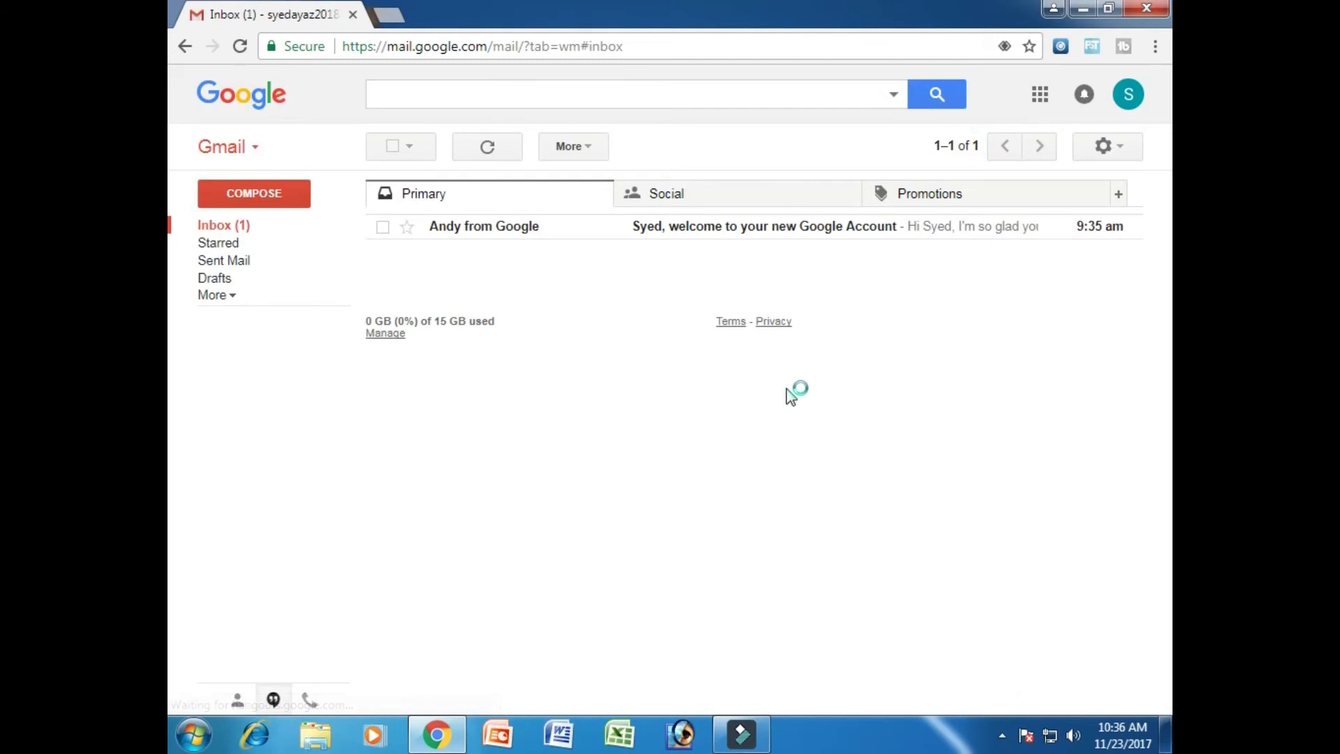
left_click(732, 227)
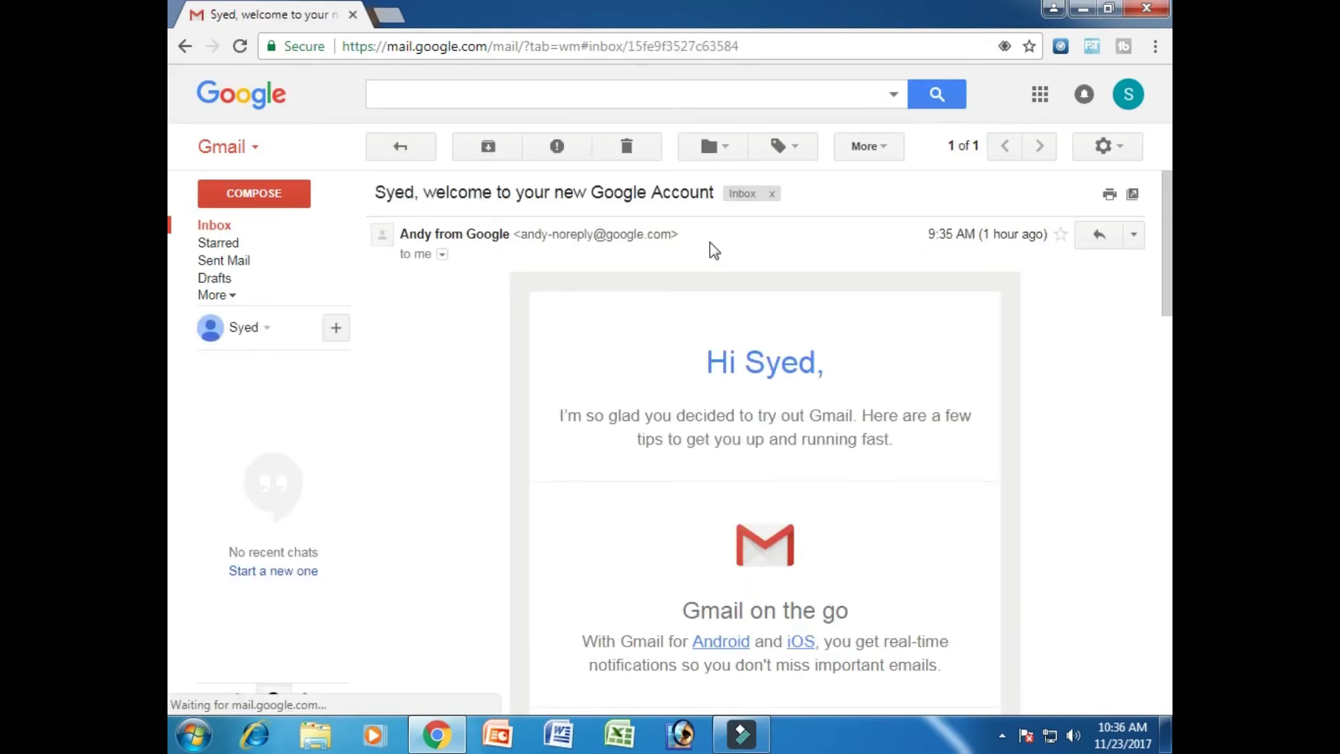
scroll(957, 518, "down", 3)
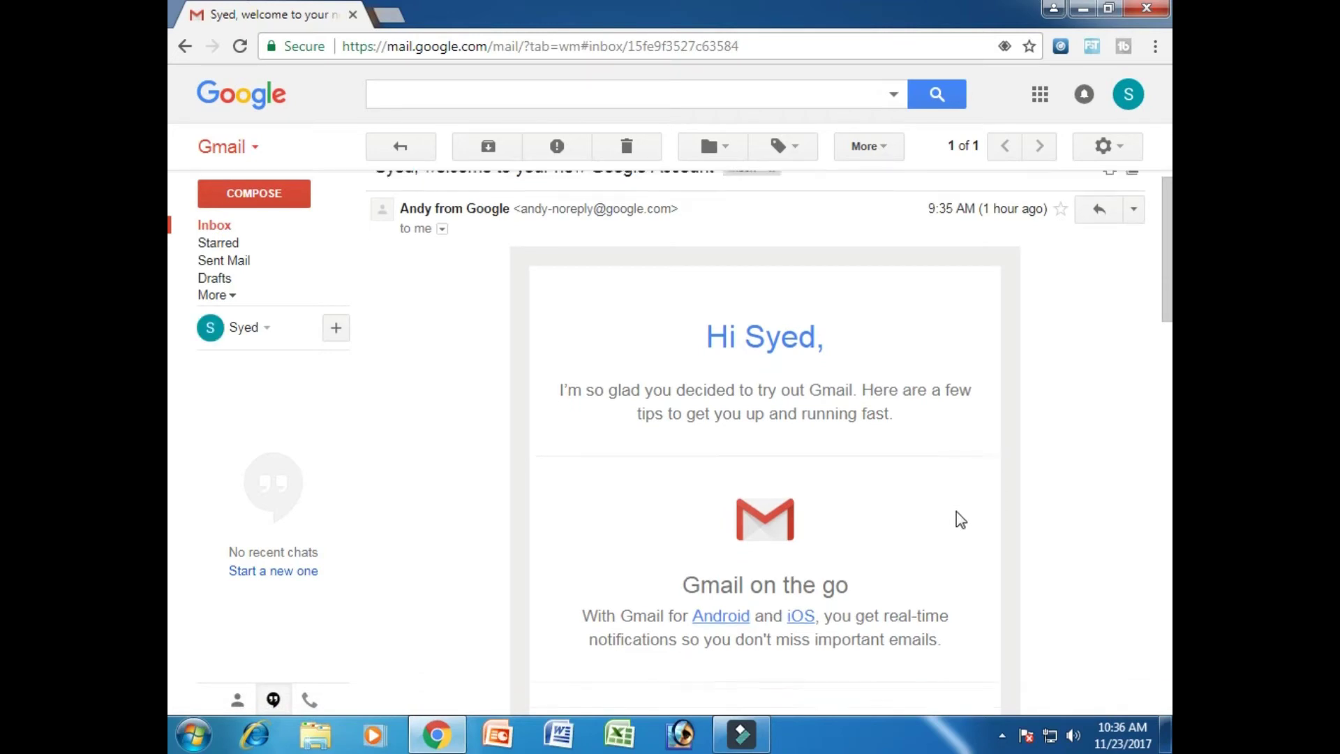
scroll(1058, 497, "down", 4)
scroll(1065, 490, "down", 5)
scroll(1068, 491, "up", 5)
scroll(1068, 489, "up", 7)
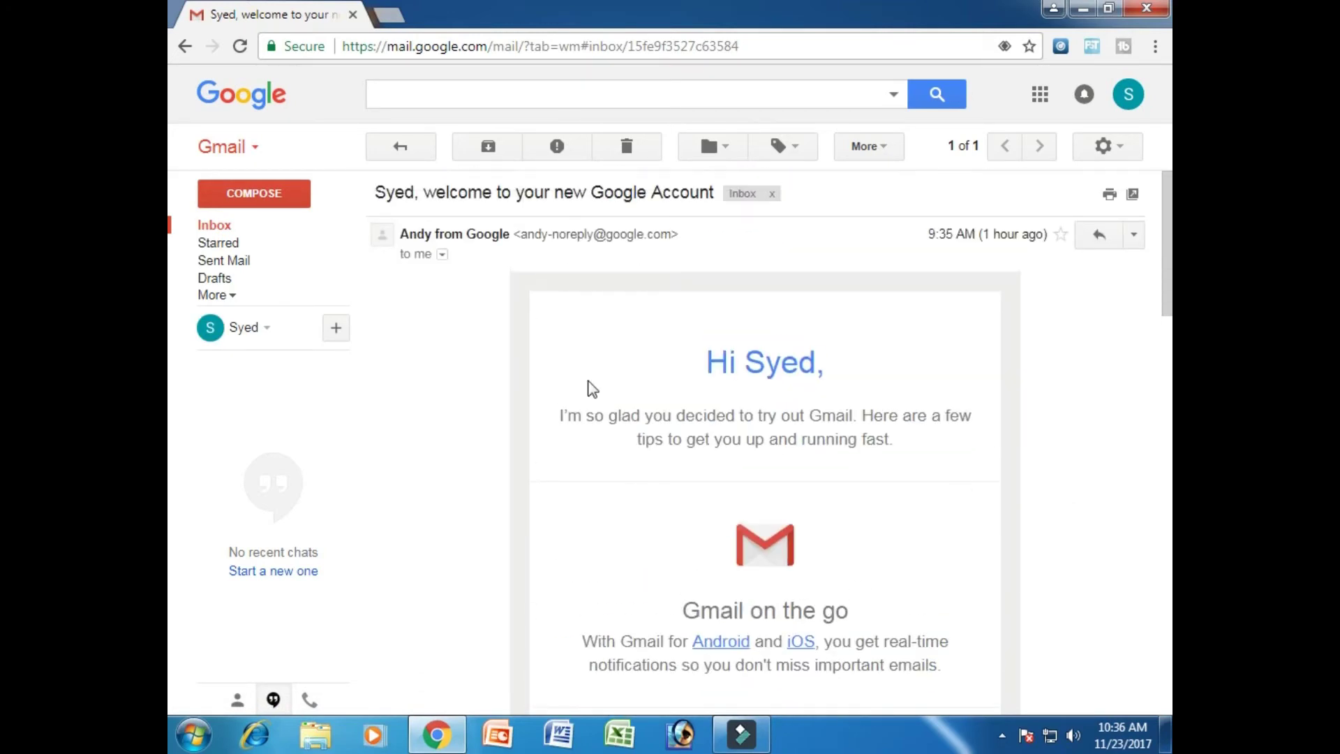
double_click(399, 148)
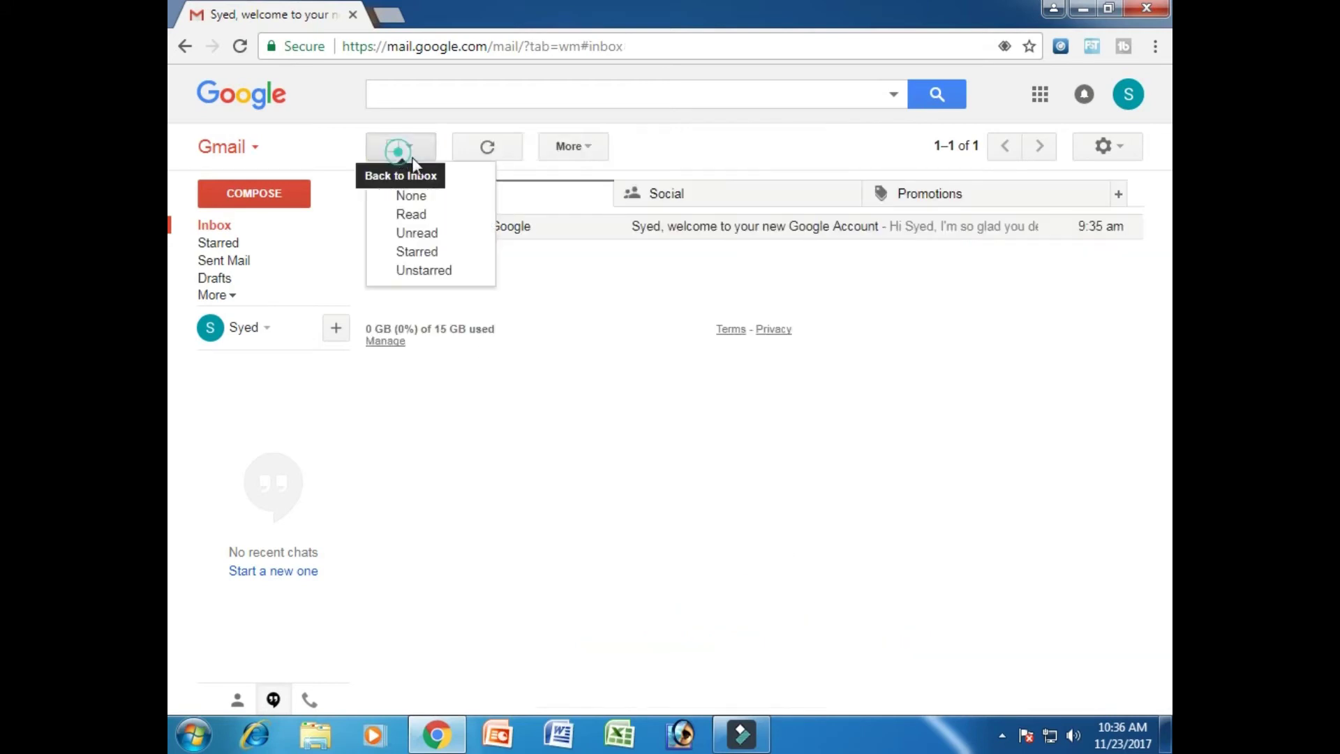
left_click(899, 453)
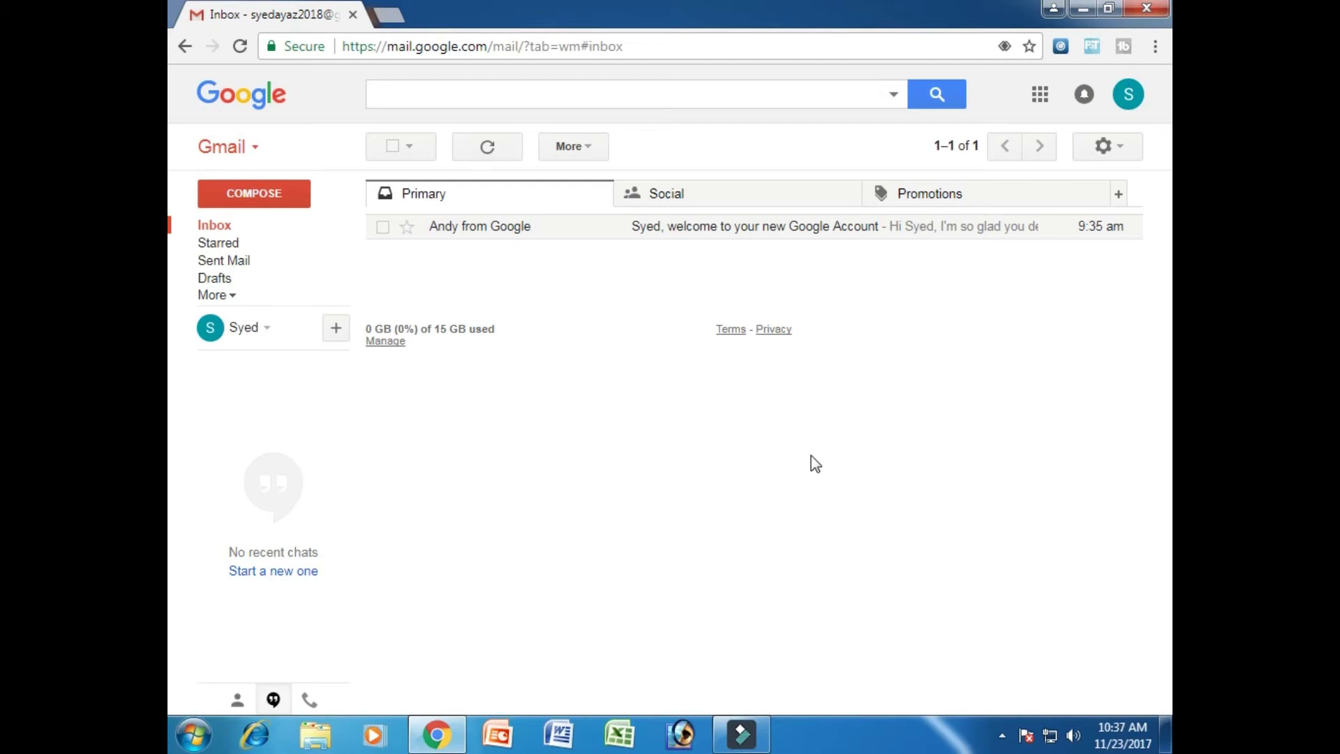
Step: Sign out of the new Gmail account from the avatar menu and close Chrome
left_click(1129, 103)
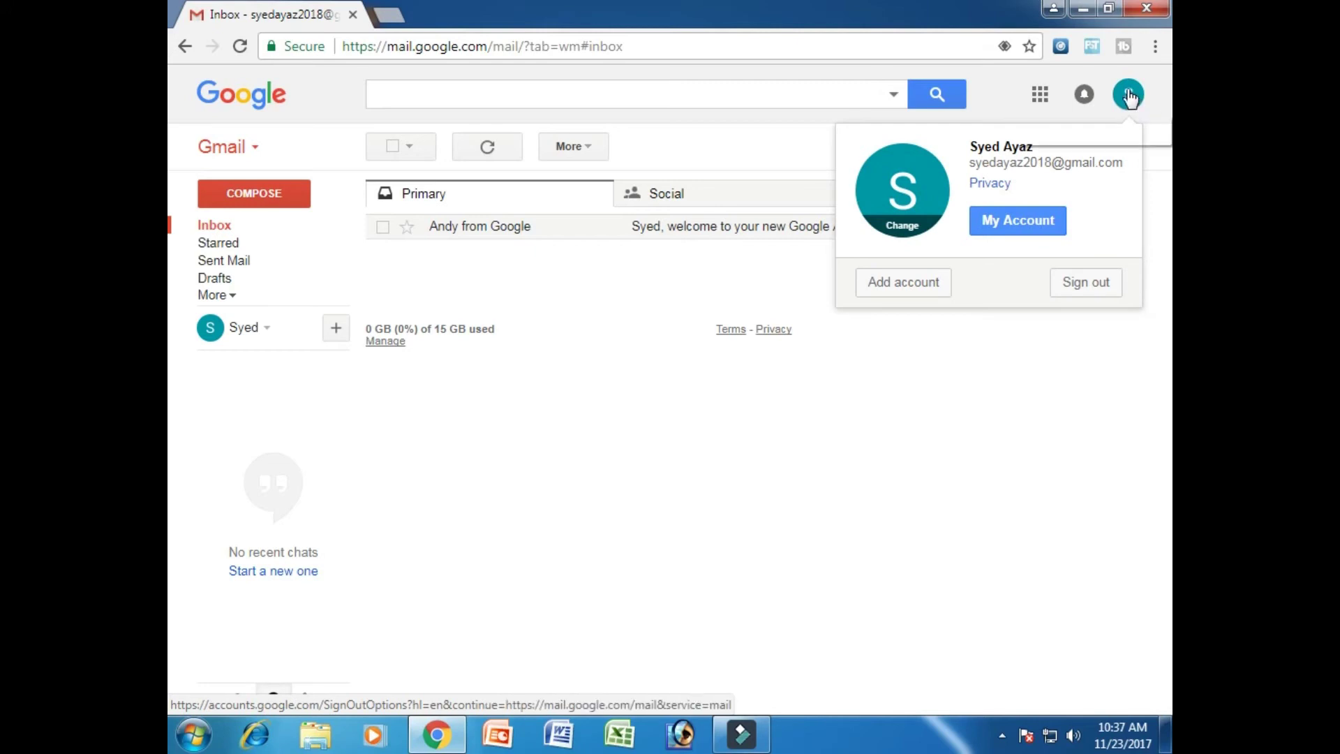
left_click(1082, 284)
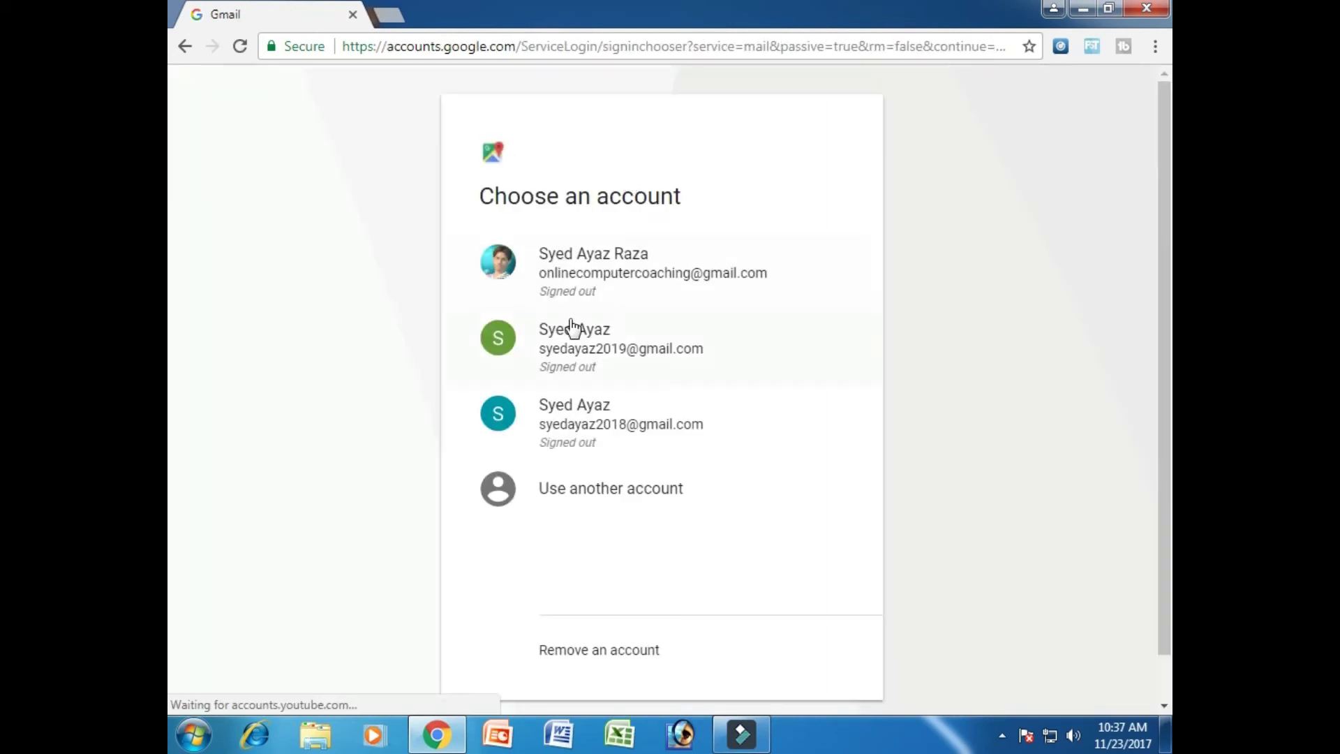
left_click(1145, 8)
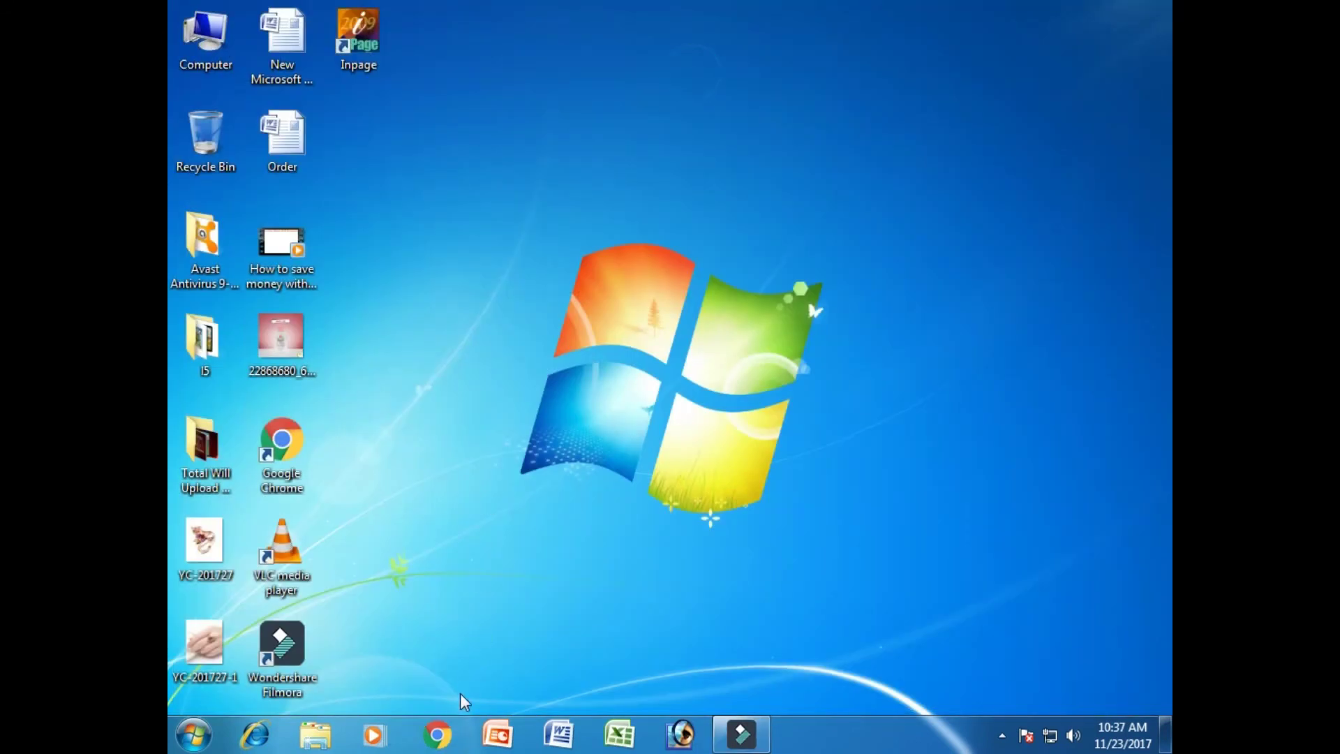
Step: Relaunch Chrome, go to gmail.com, pick the 2018 account and submit its password
left_click(438, 734)
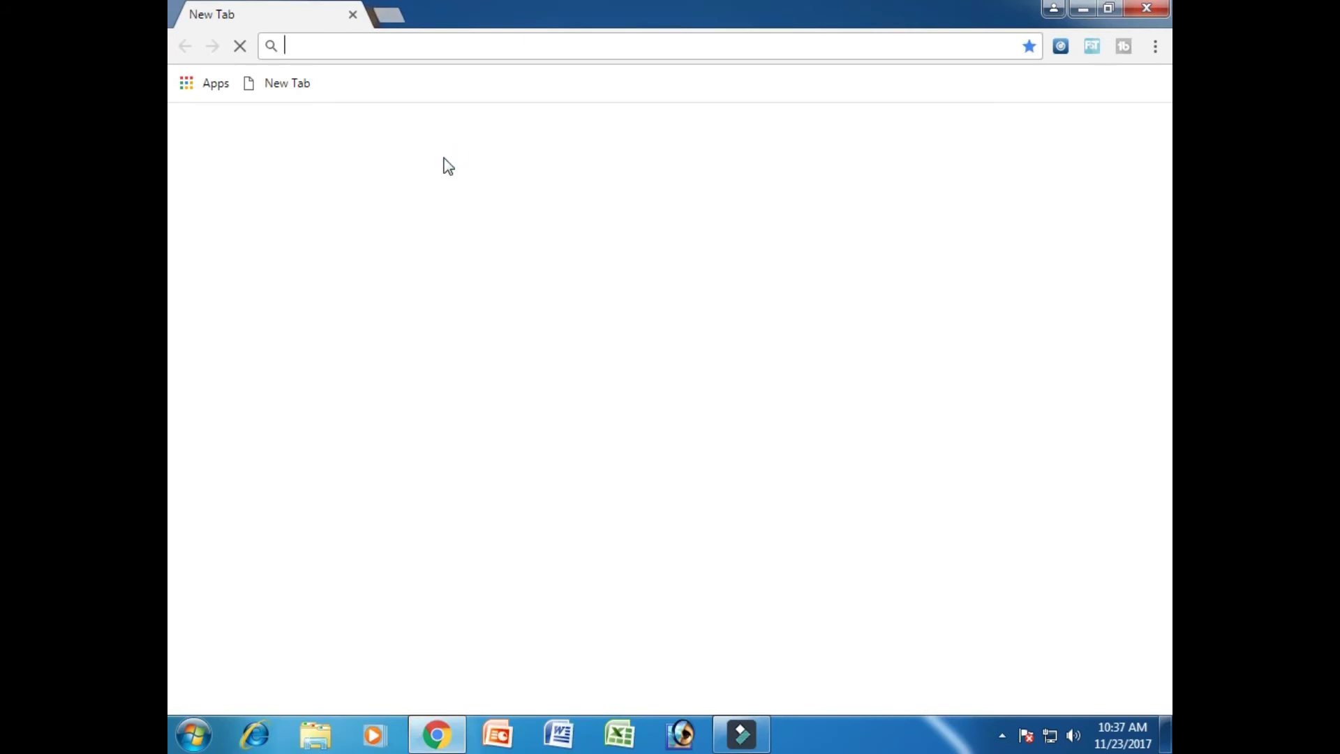
type("gmail")
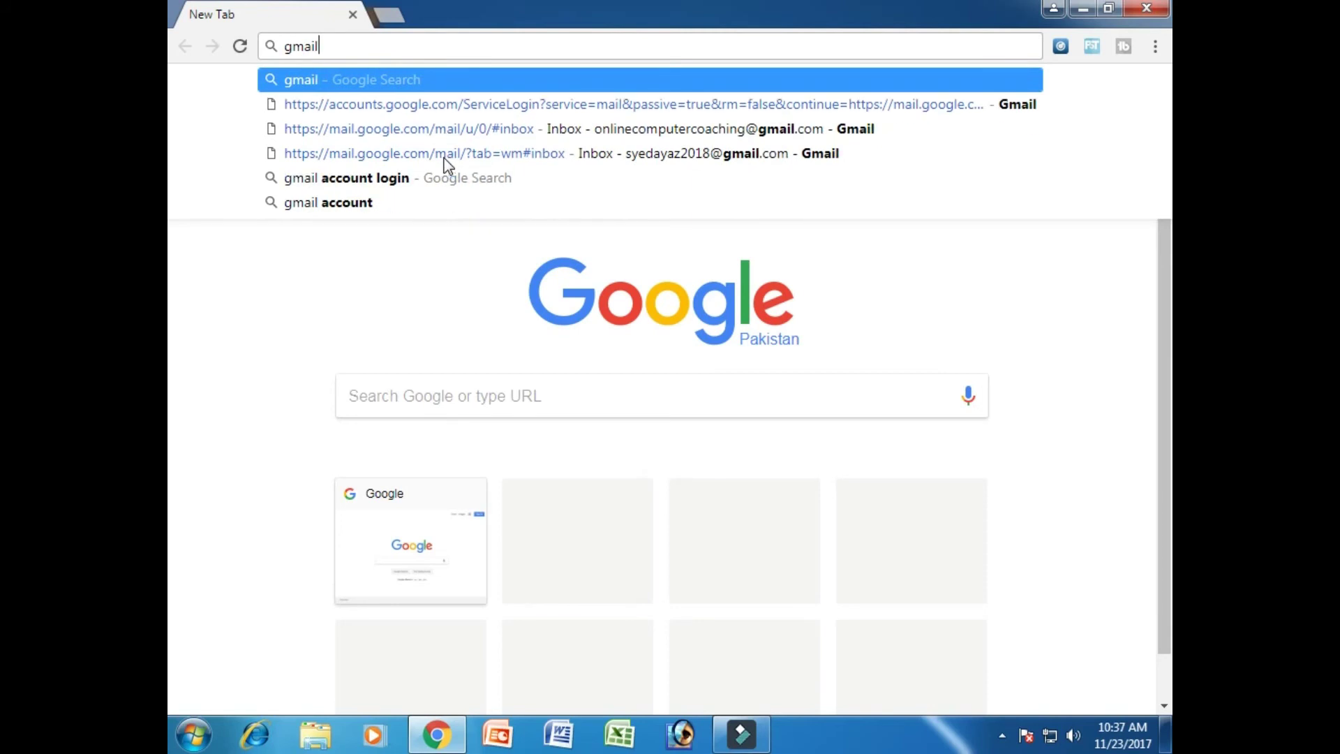
type(".com")
key("Return")
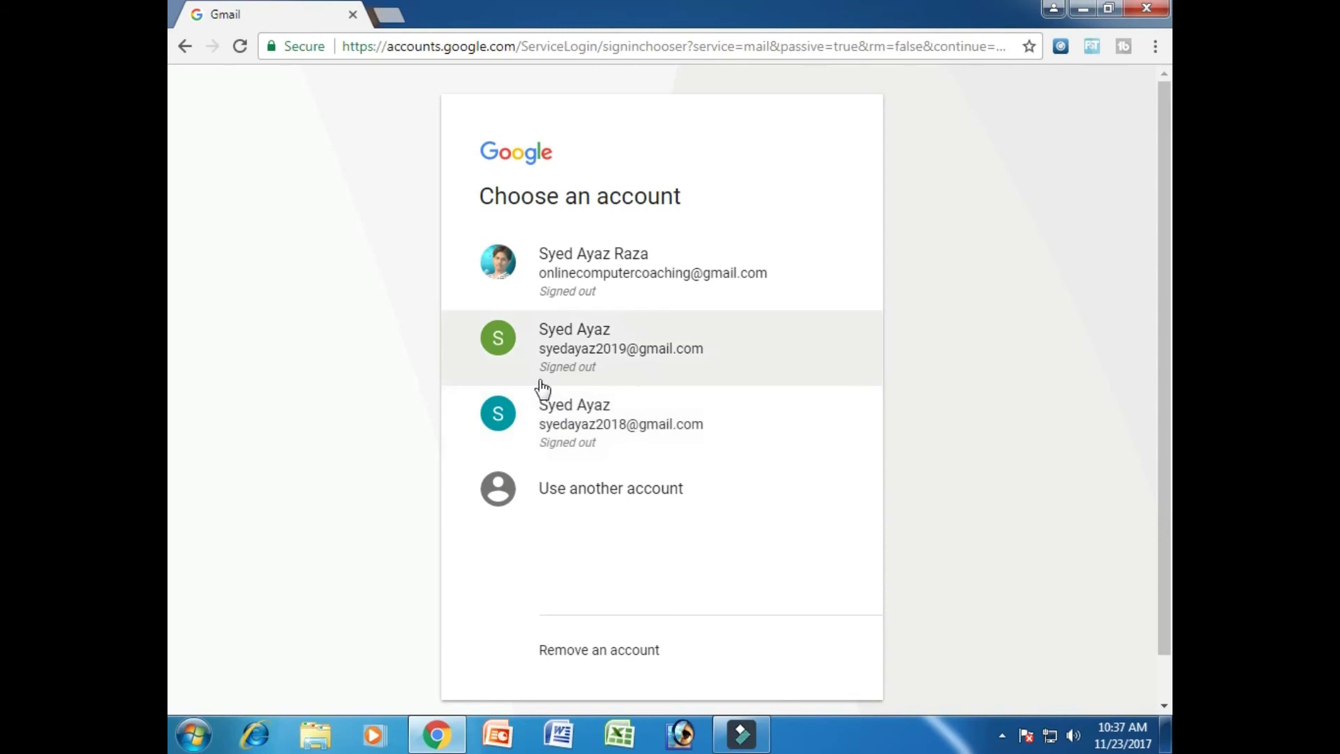
left_click(630, 434)
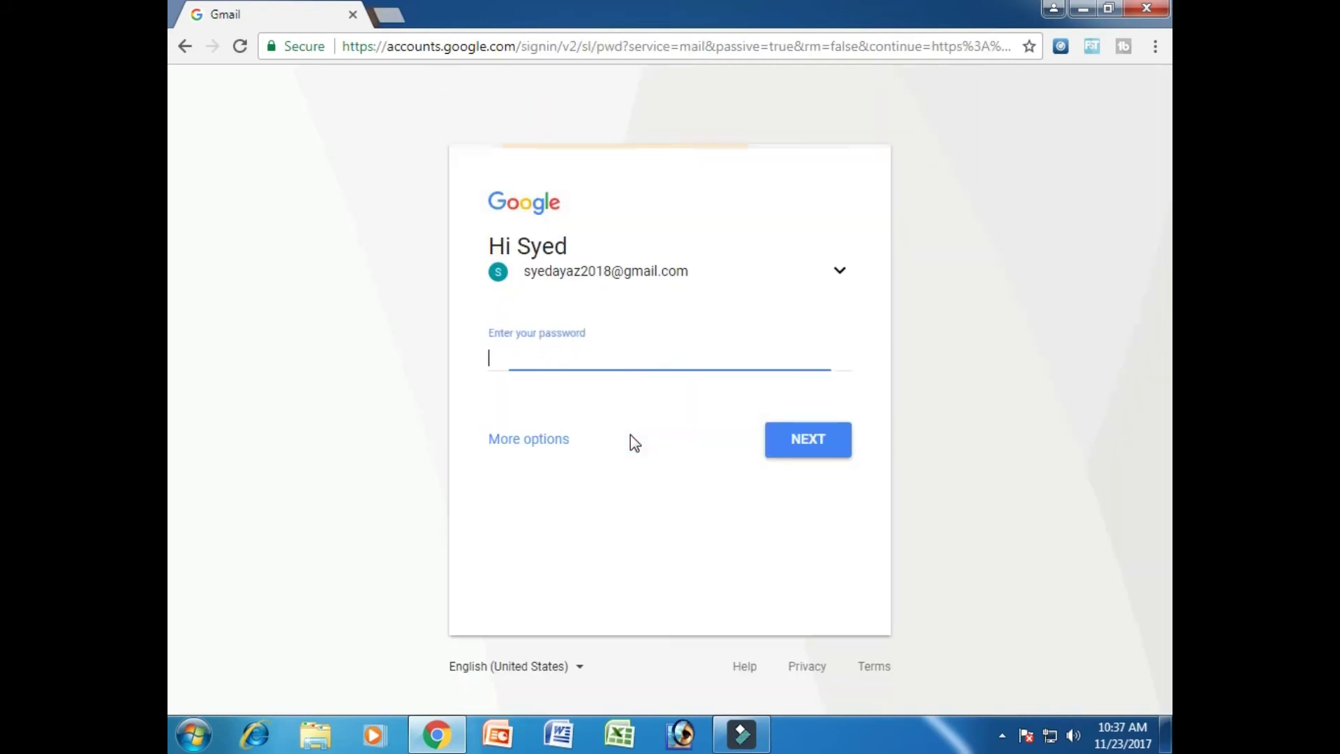
type("***********")
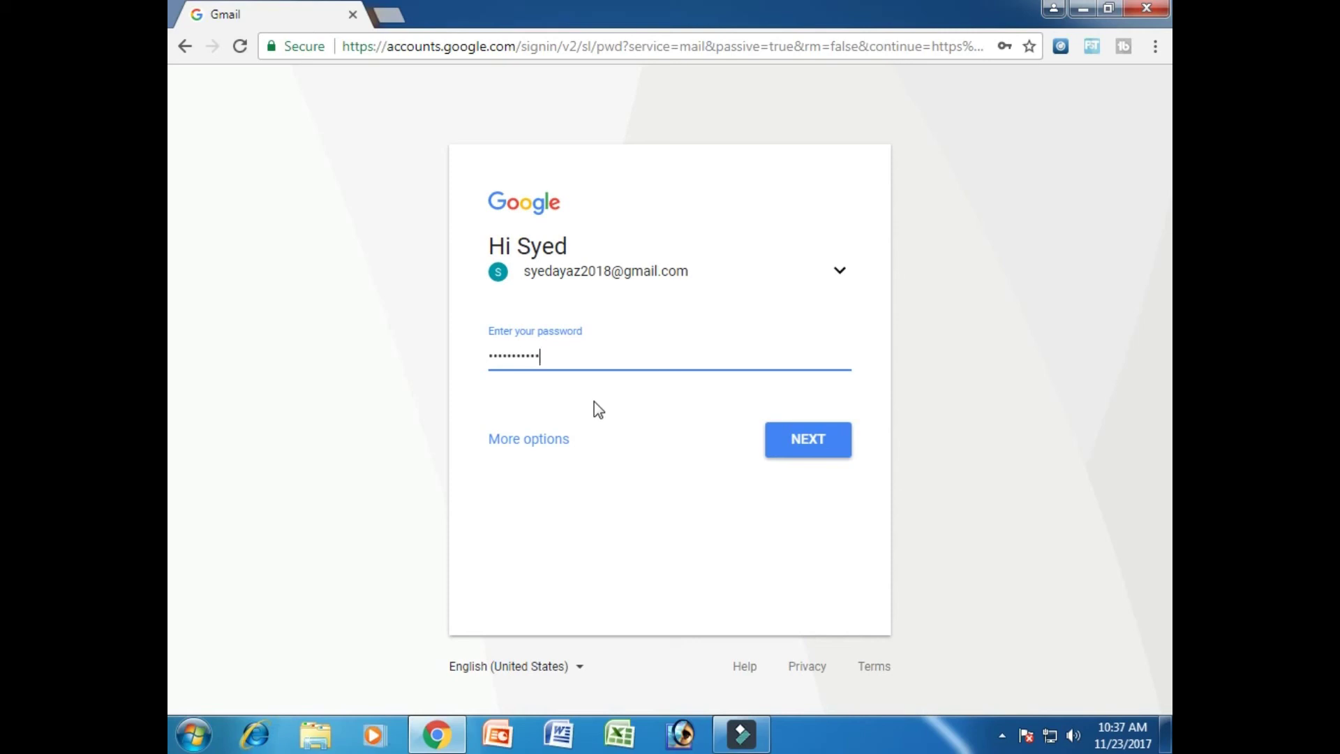
key("Return")
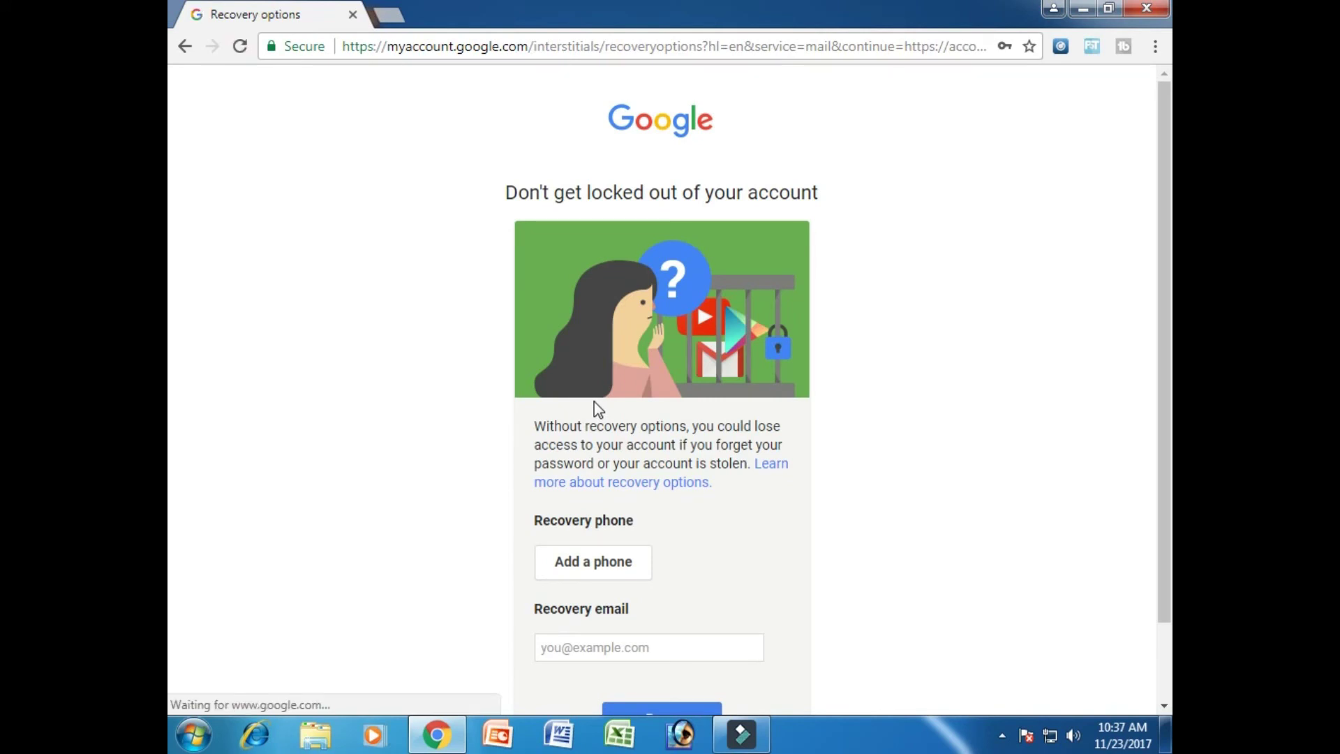
Step: Skip the recovery options page with Done, then minimize Chrome once the inbox loads
scroll(643, 514, "down", 2)
left_click(645, 631)
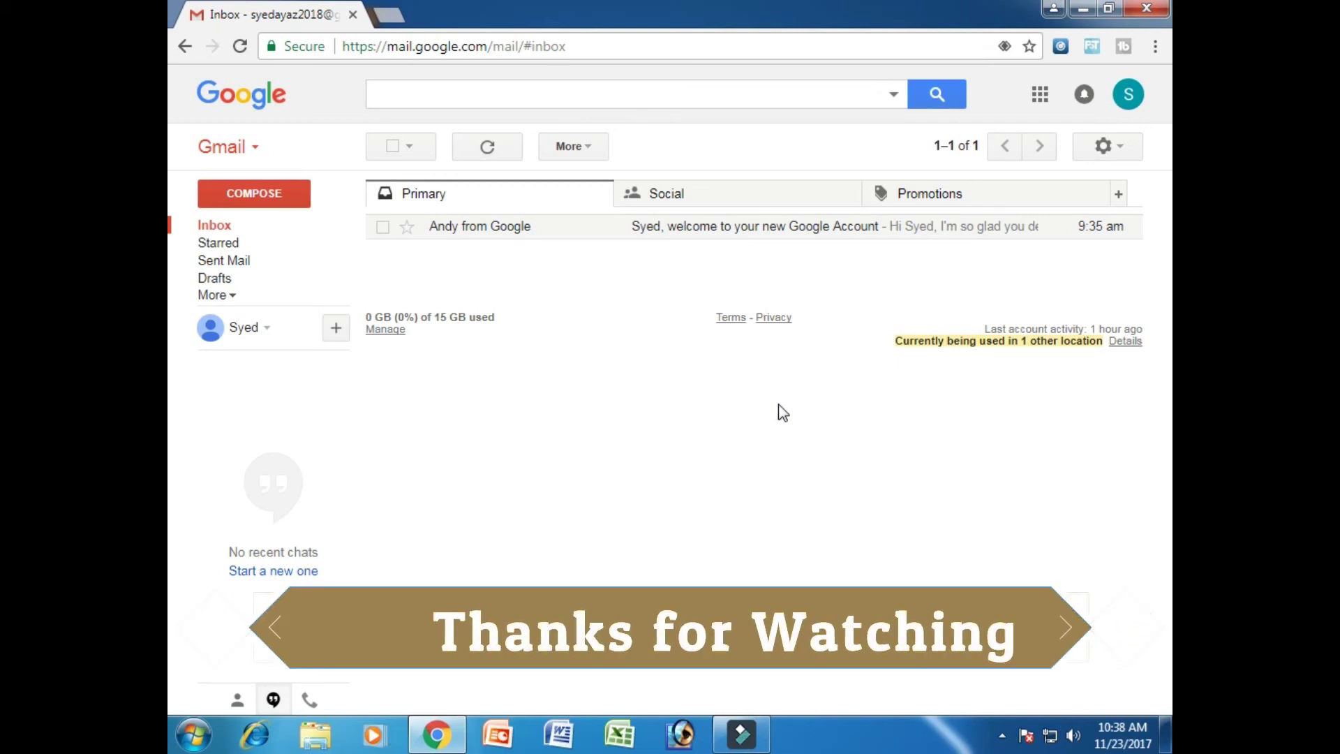
left_click(1083, 8)
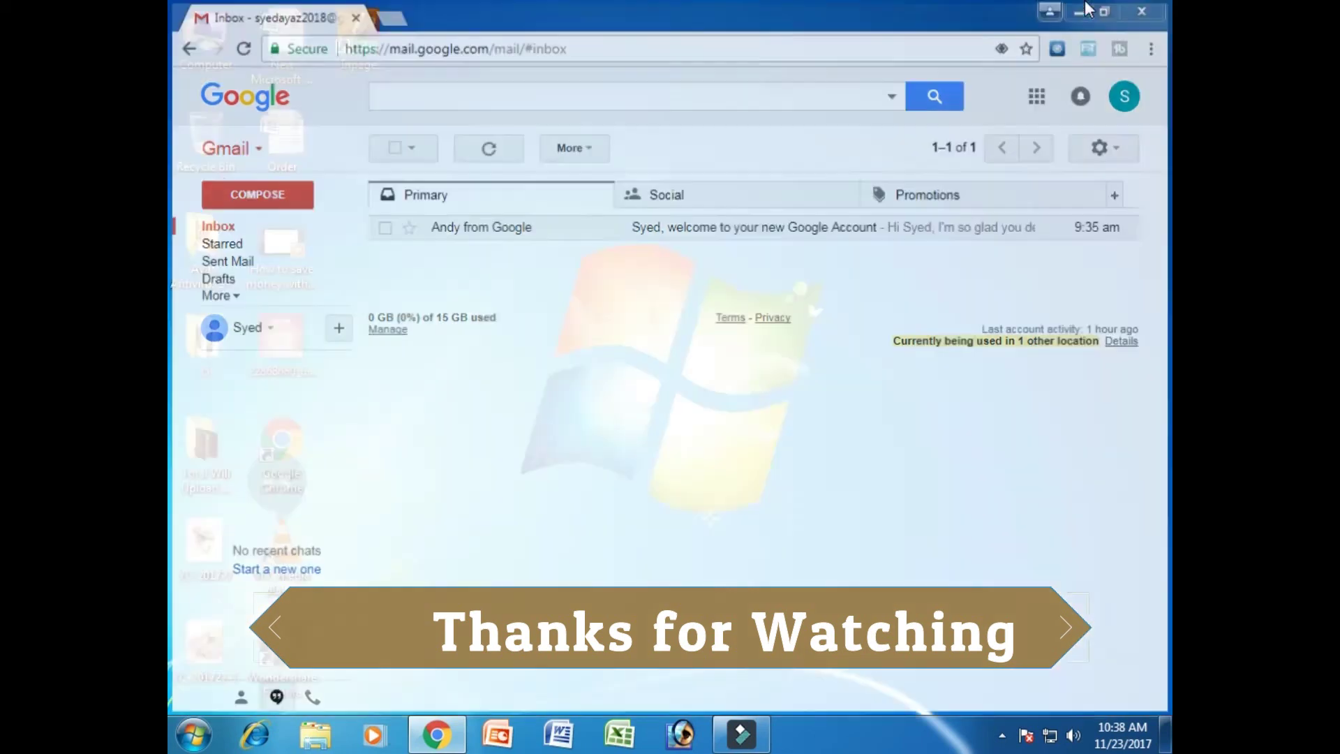